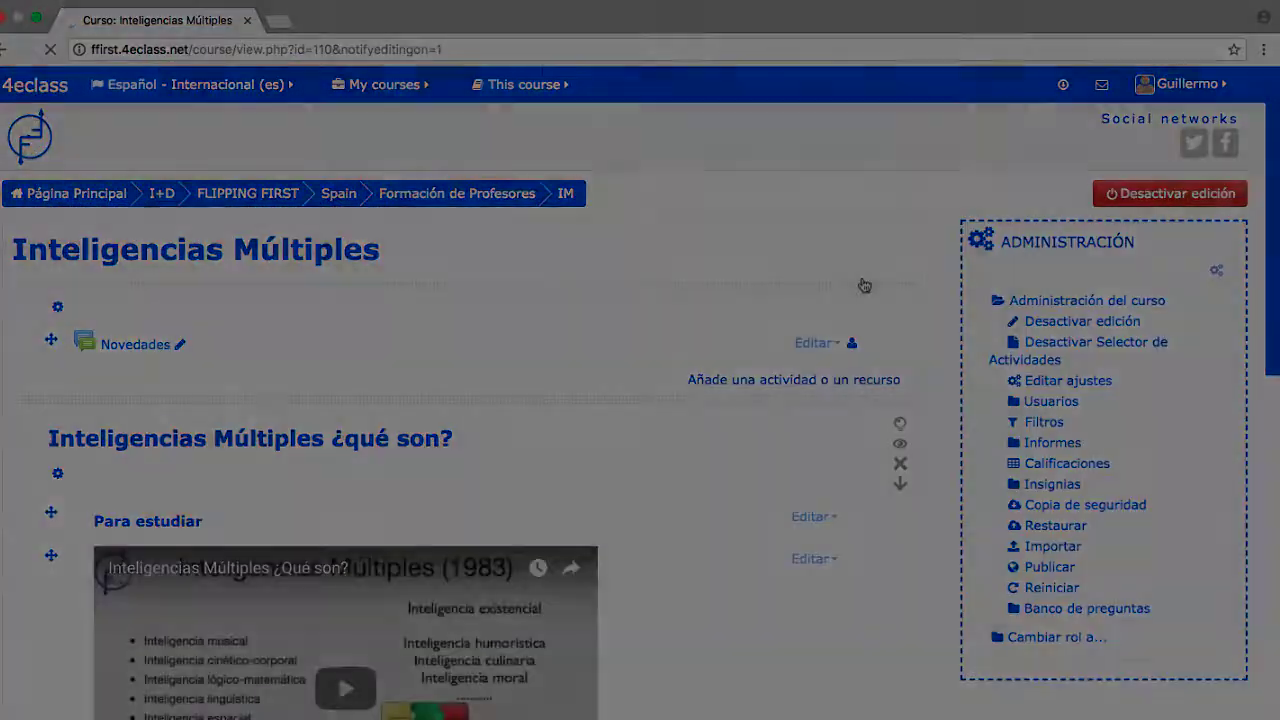
# - Open the 'Añade una actividad o un recurso' chooser and scroll its list of activities and resources
pyautogui.click(778, 430)
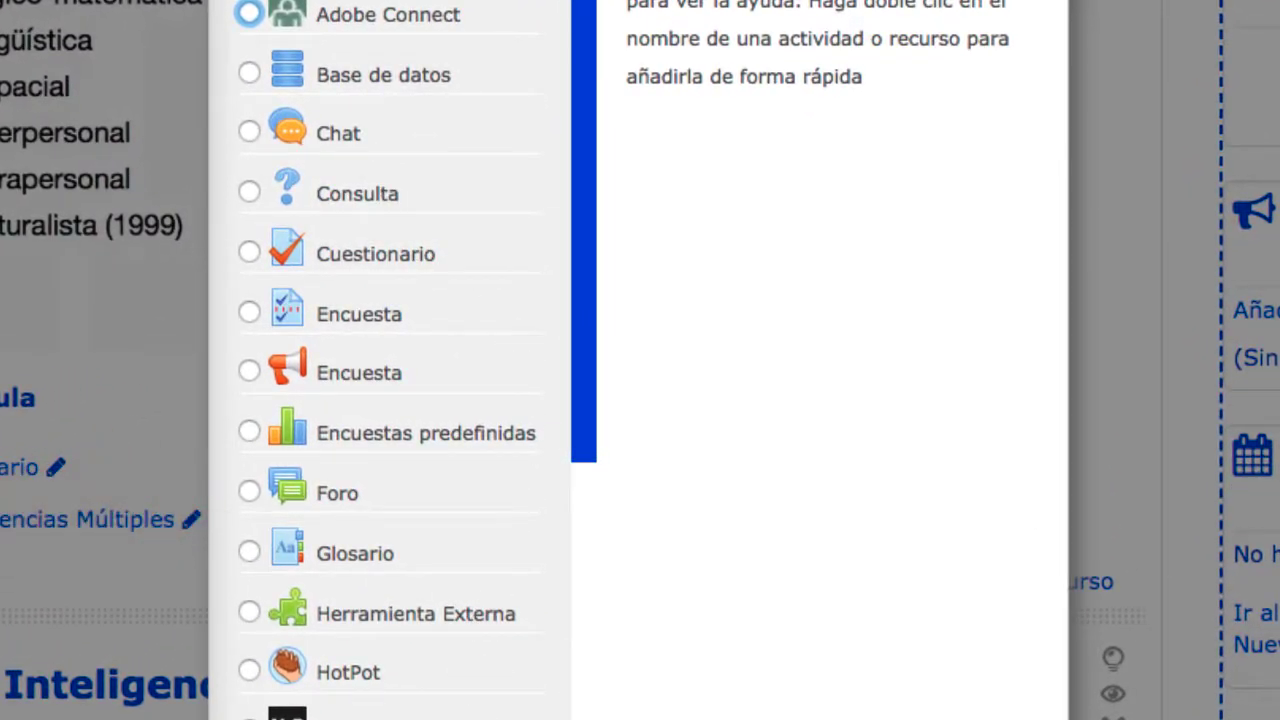
pyautogui.scroll(-3, 471, 600)
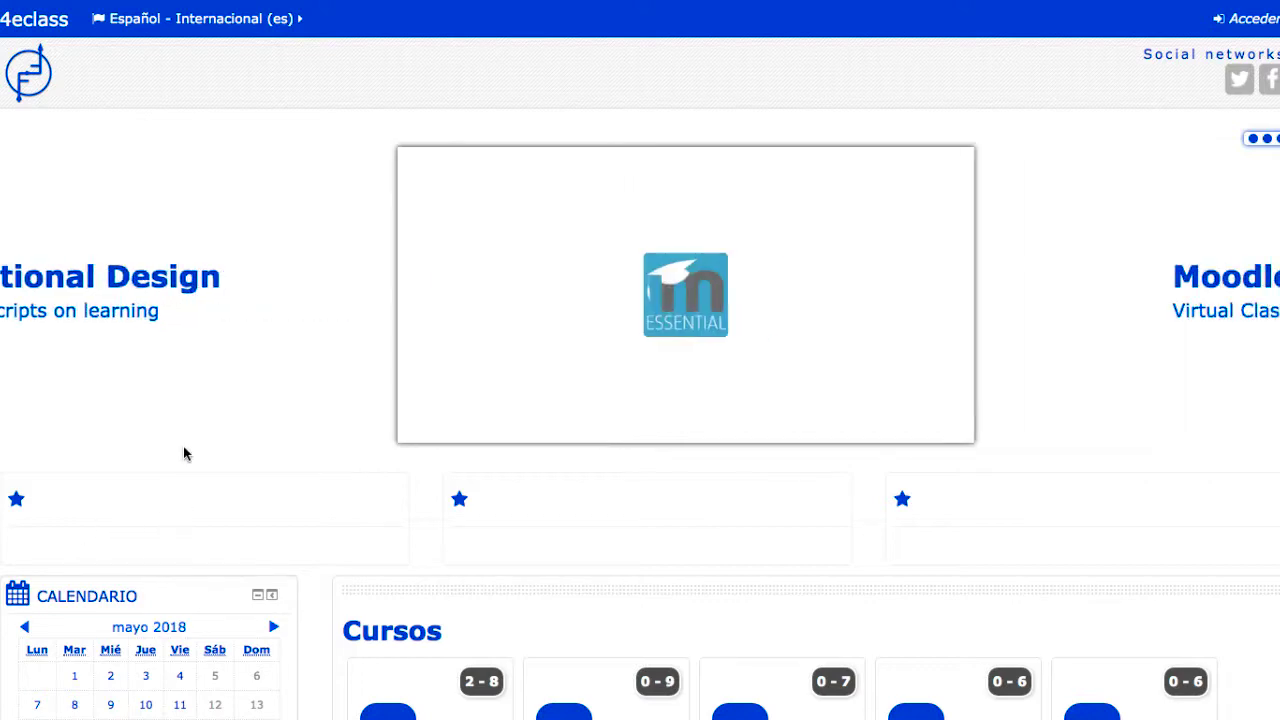
# - Scroll down the front page, then go to the Acceder login page
pyautogui.scroll(-5, 183, 454)
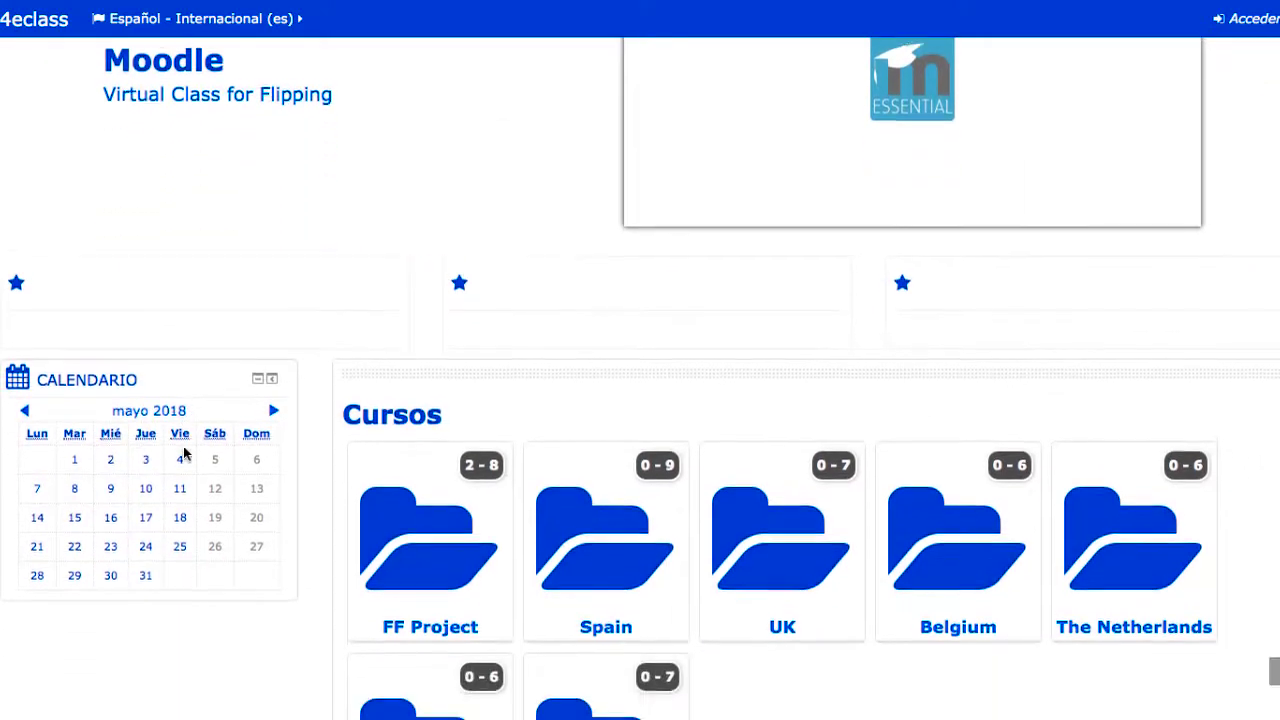
pyautogui.scroll(-3, 183, 454)
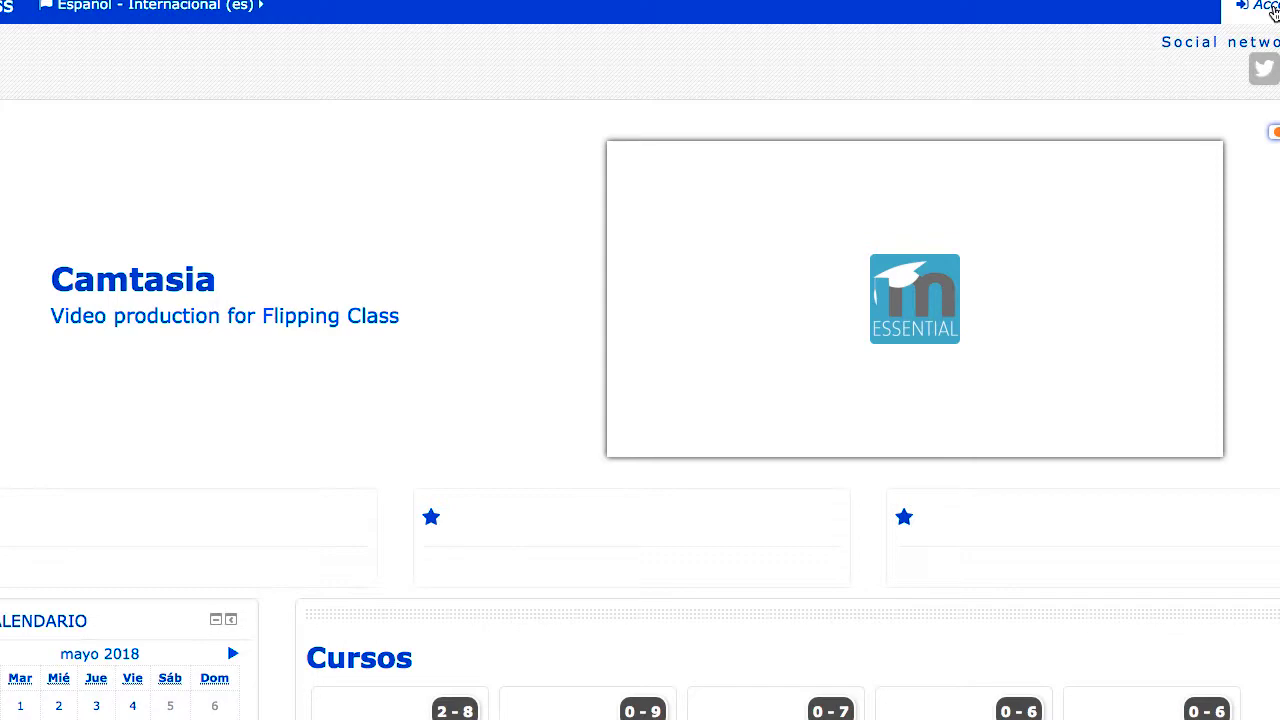
pyautogui.click(1270, 8)
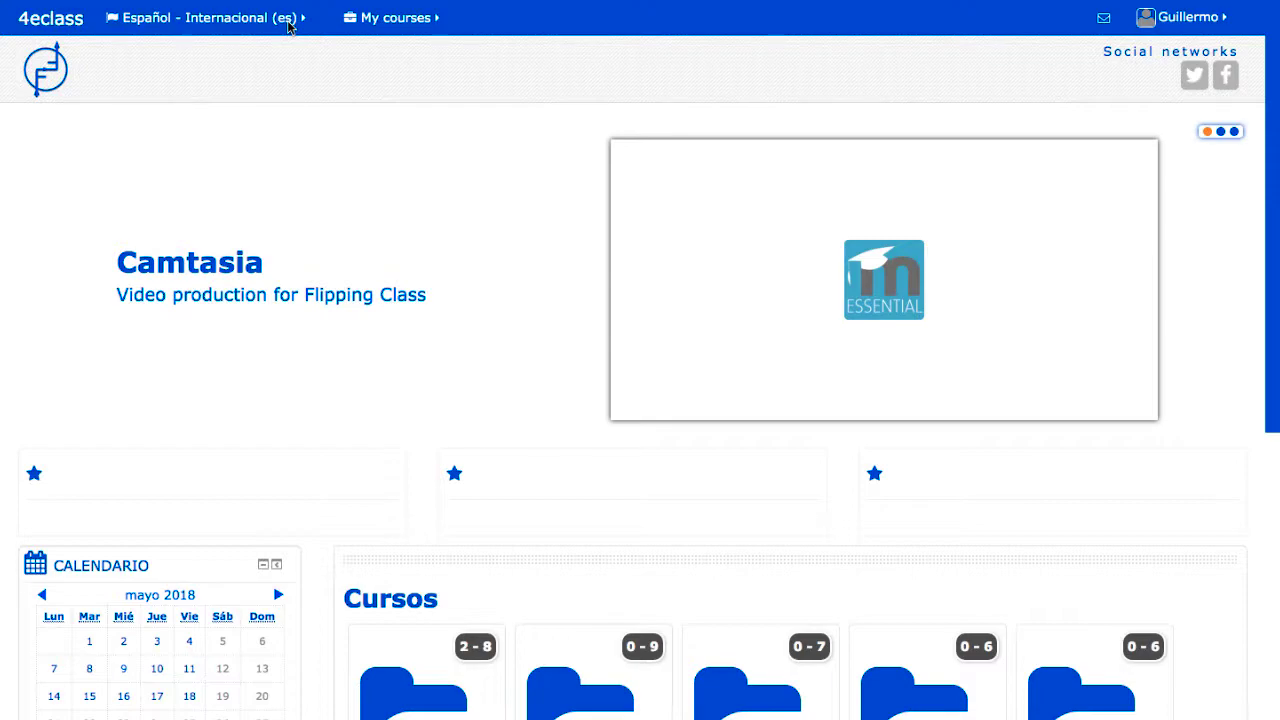
# - Browse the interface language list and the user menu options
pyautogui.click(289, 26)
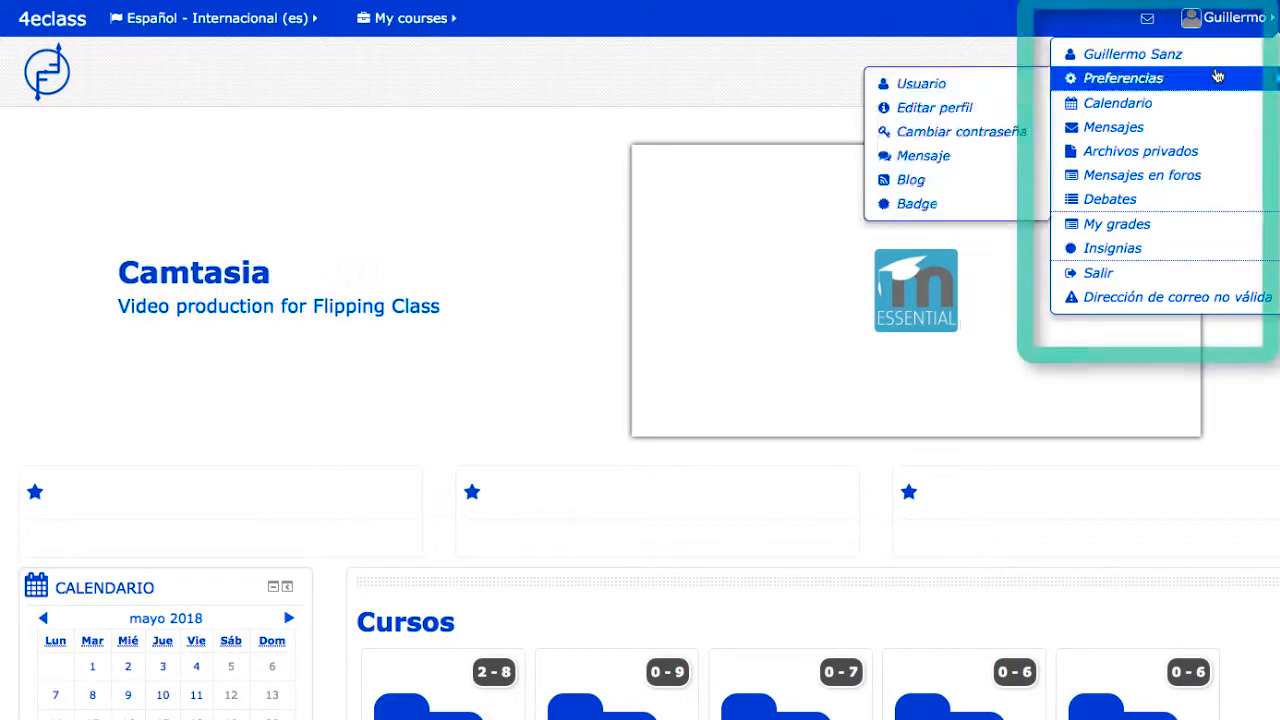
pyautogui.moveTo(1216, 80)
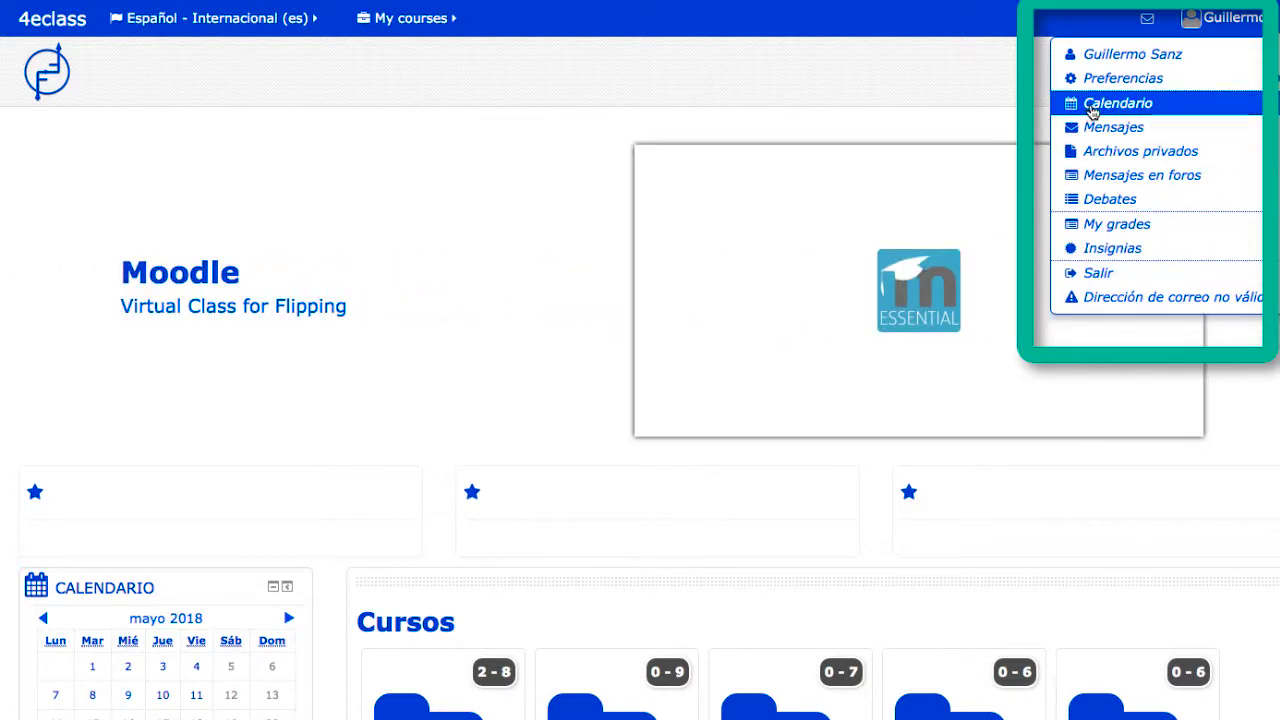
pyautogui.moveTo(438, 22)
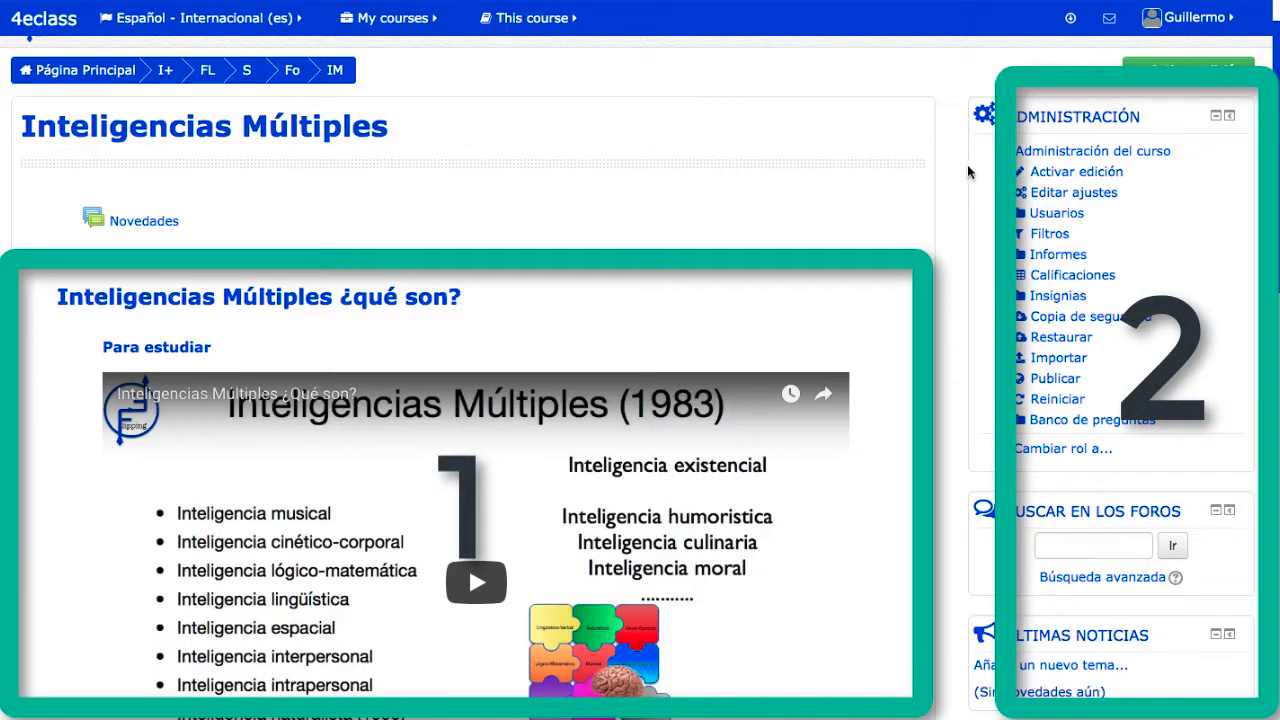
pyautogui.scroll(-5, 952, 188)
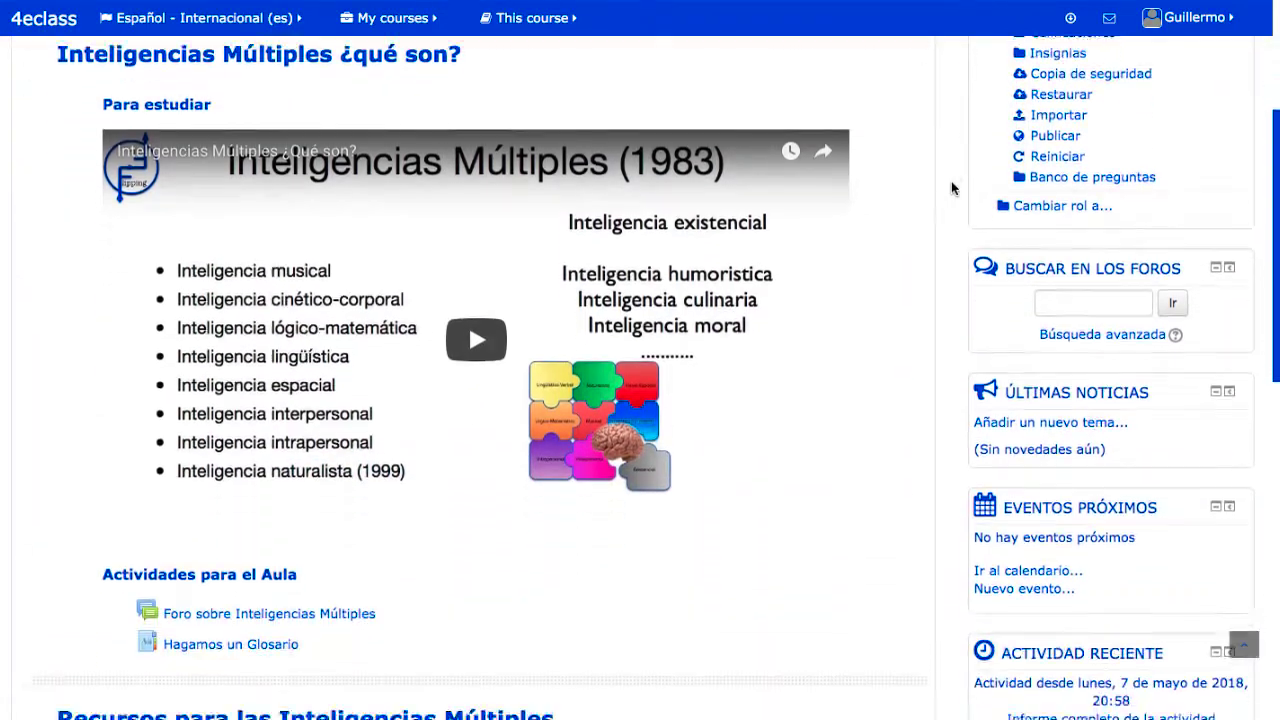
pyautogui.scroll(-2, 952, 188)
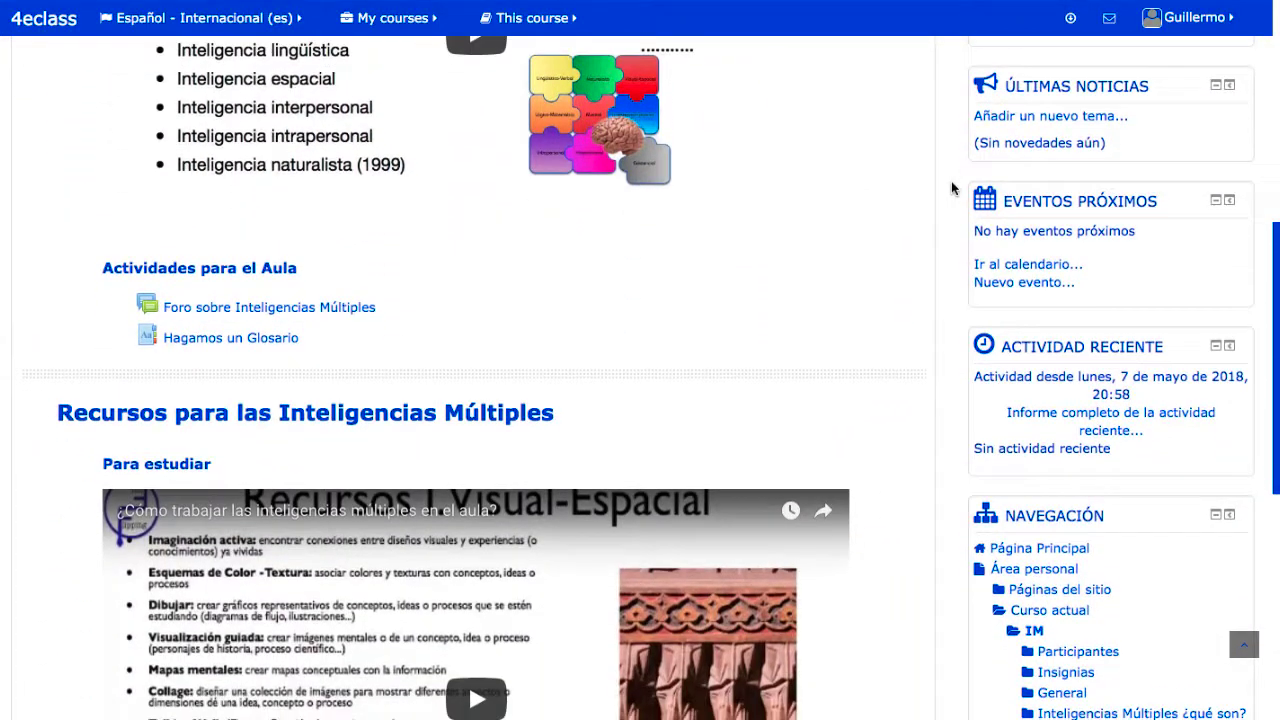
pyautogui.scroll(6, 951, 181)
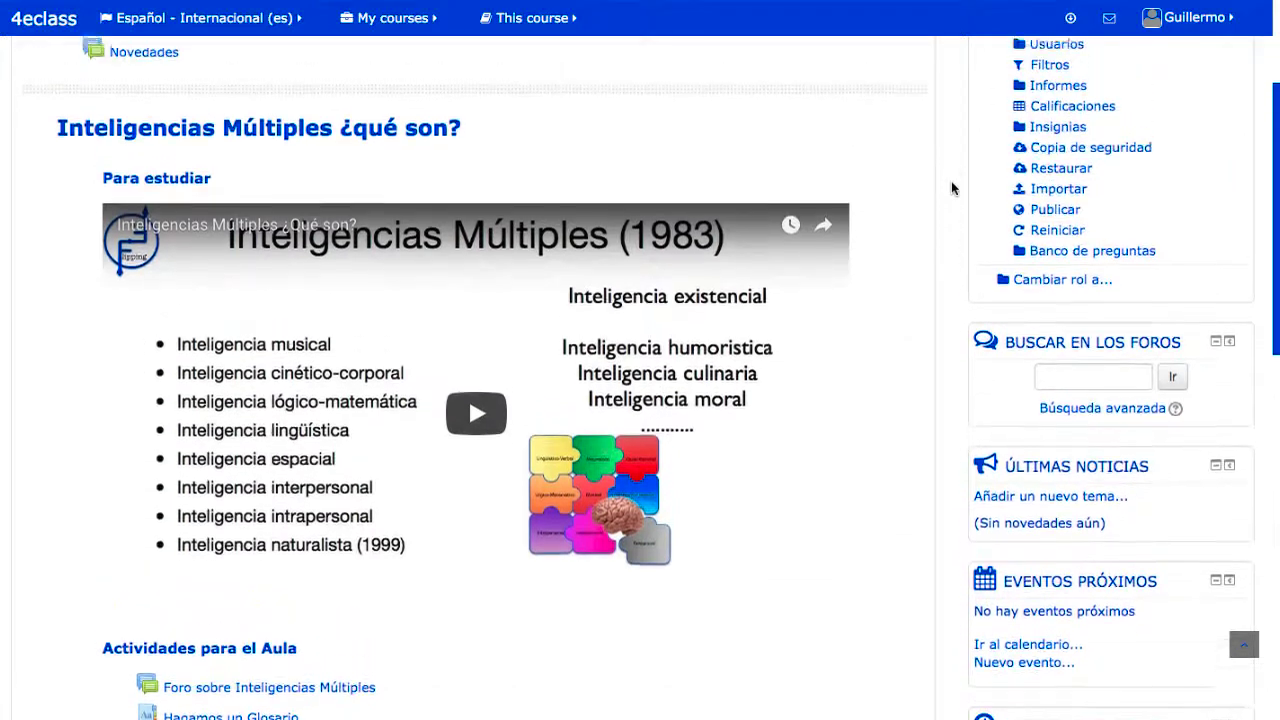
pyautogui.scroll(1, 951, 188)
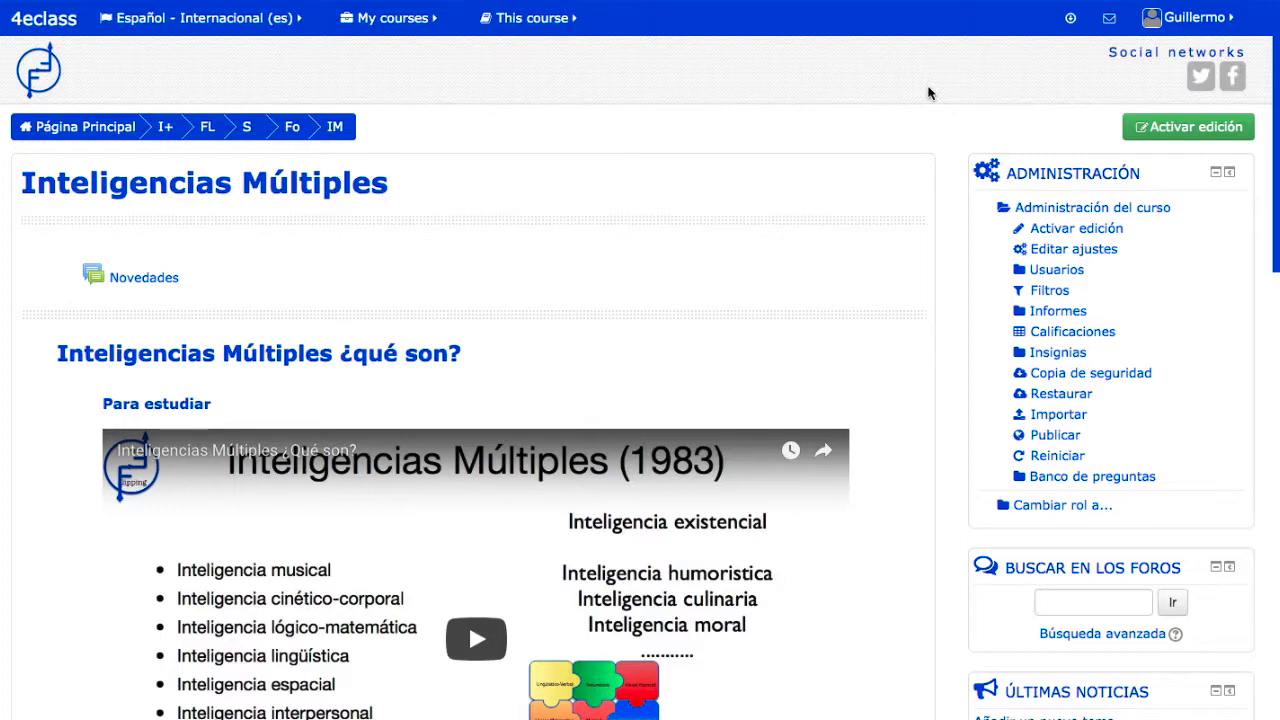
pyautogui.scroll(-1, 928, 93)
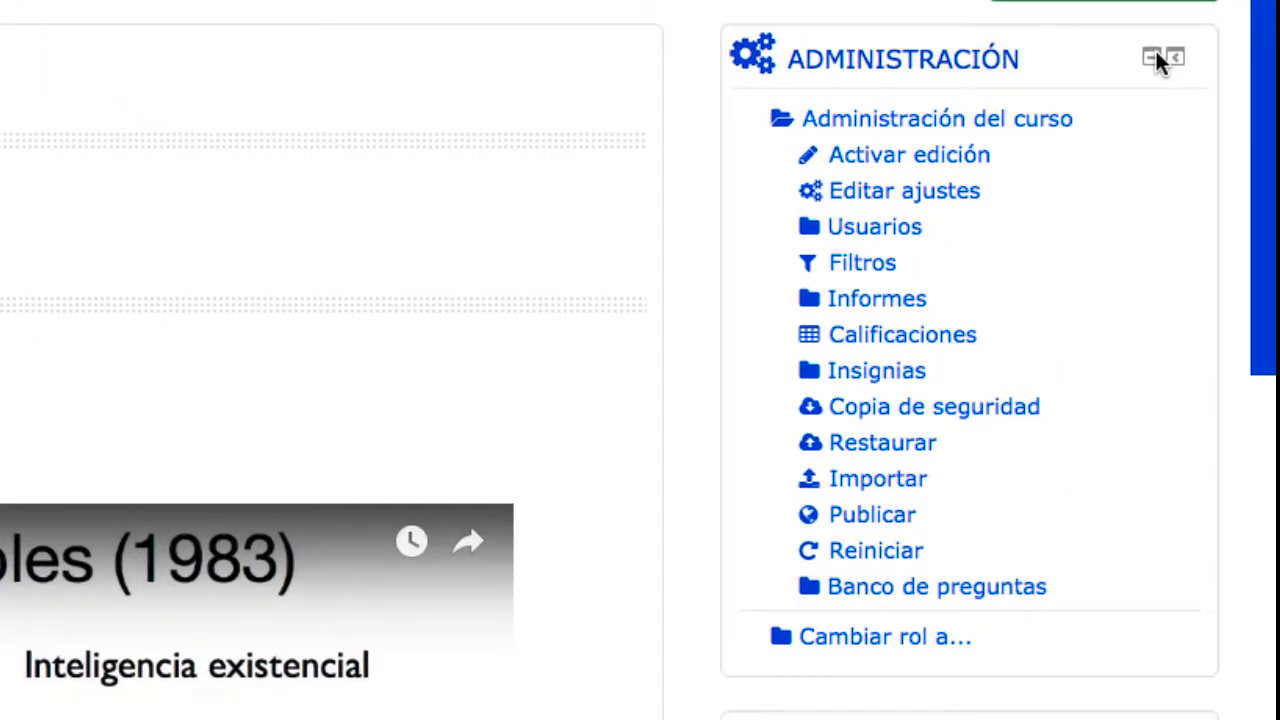
# - Collapse the Administración, Buscar en los foros, Últimas noticias, Eventos próximos, Actividad reciente and Navegación blocks
pyautogui.click(1155, 57)
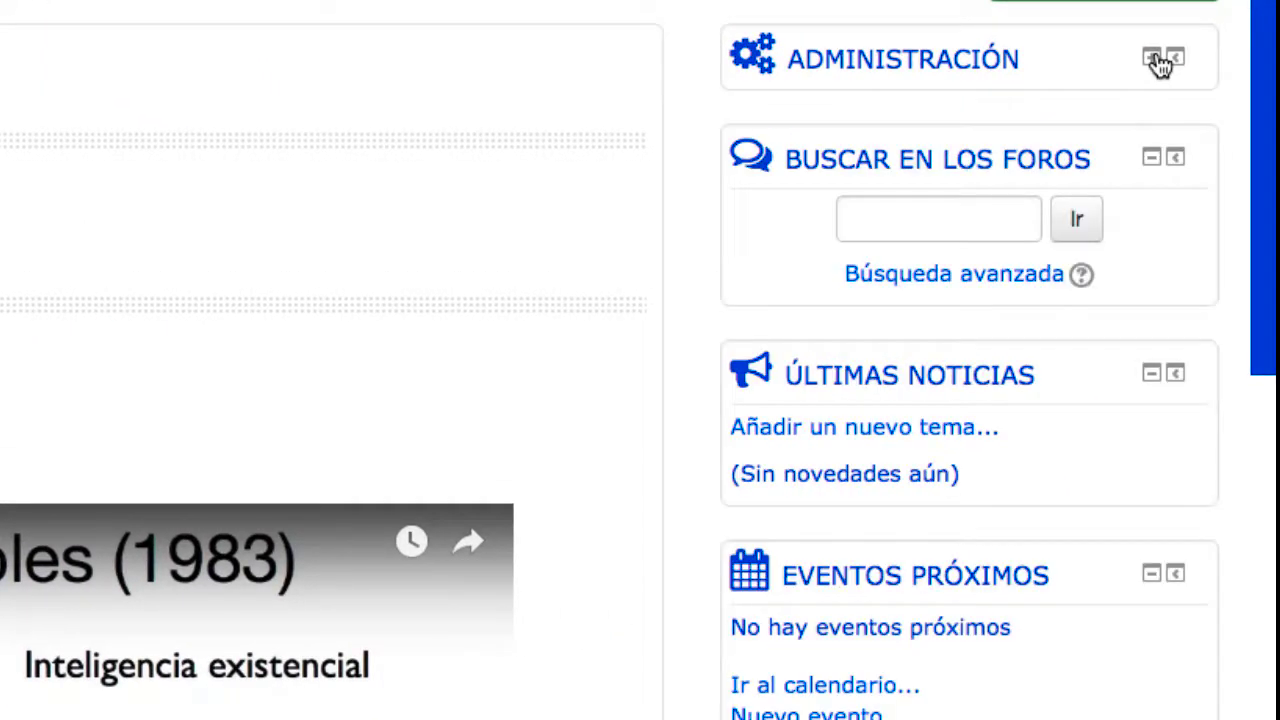
pyautogui.click(1150, 158)
pyautogui.click(1151, 257)
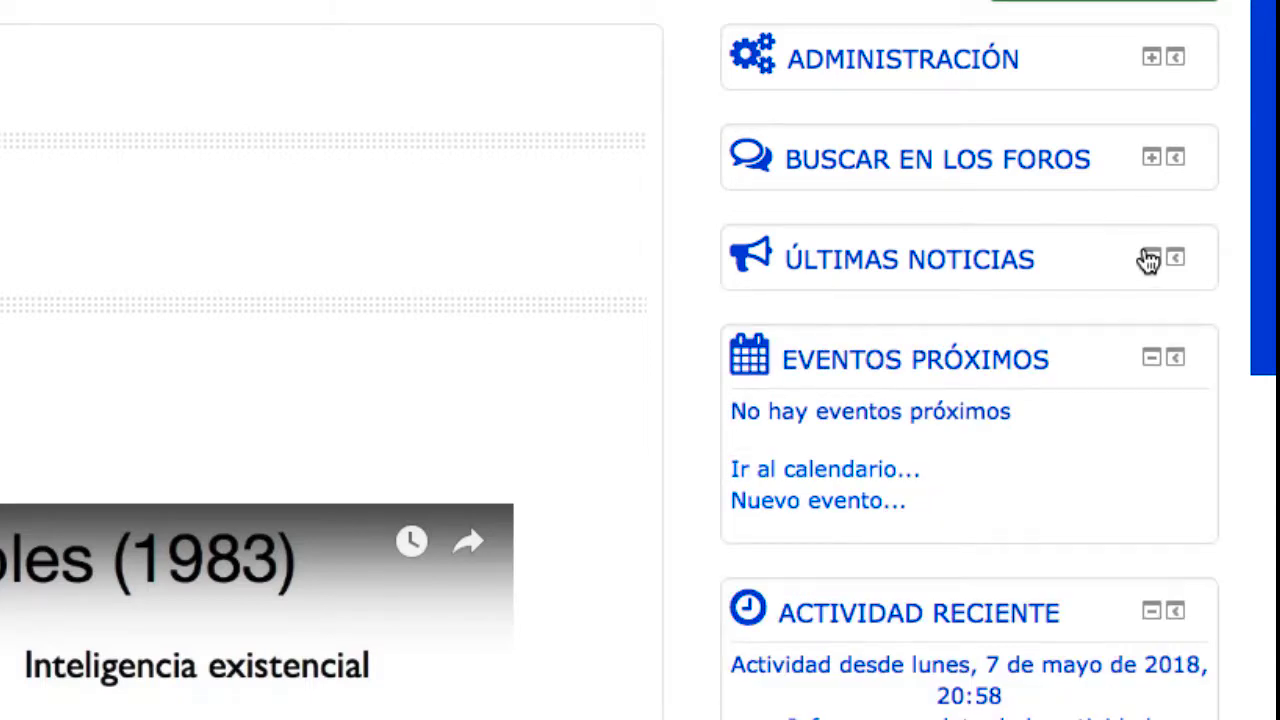
pyautogui.click(1147, 359)
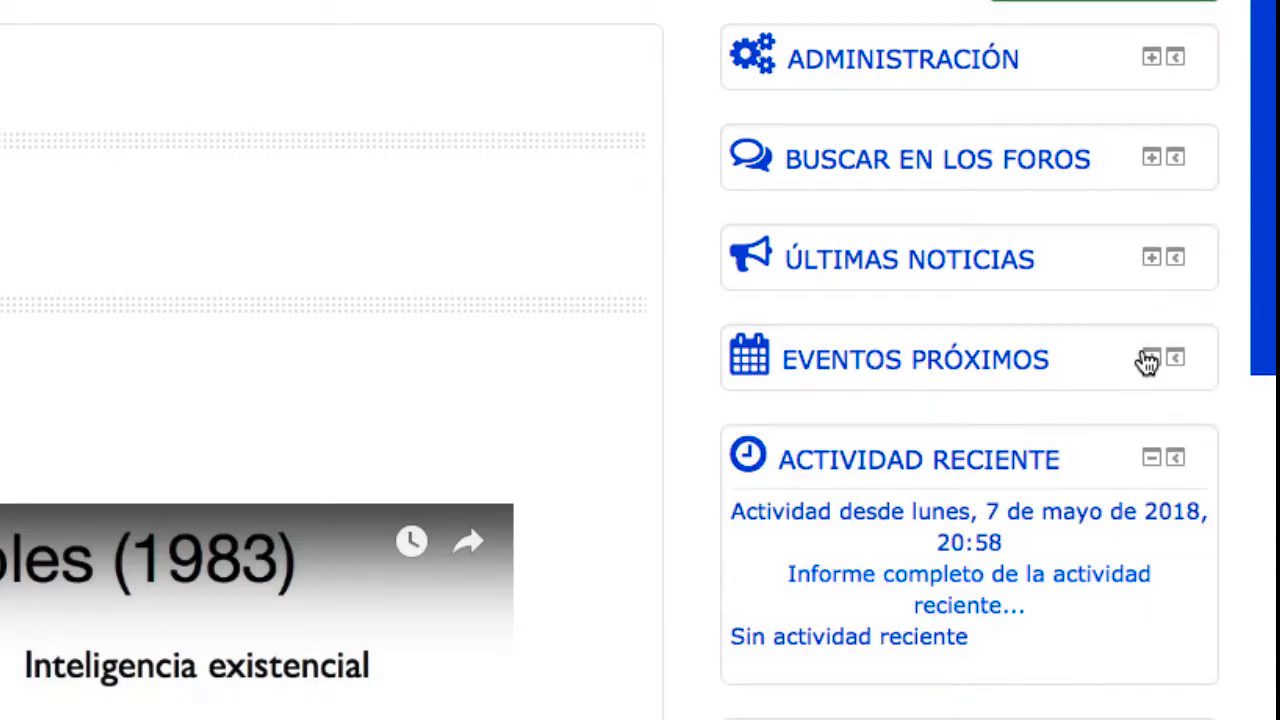
pyautogui.click(1150, 460)
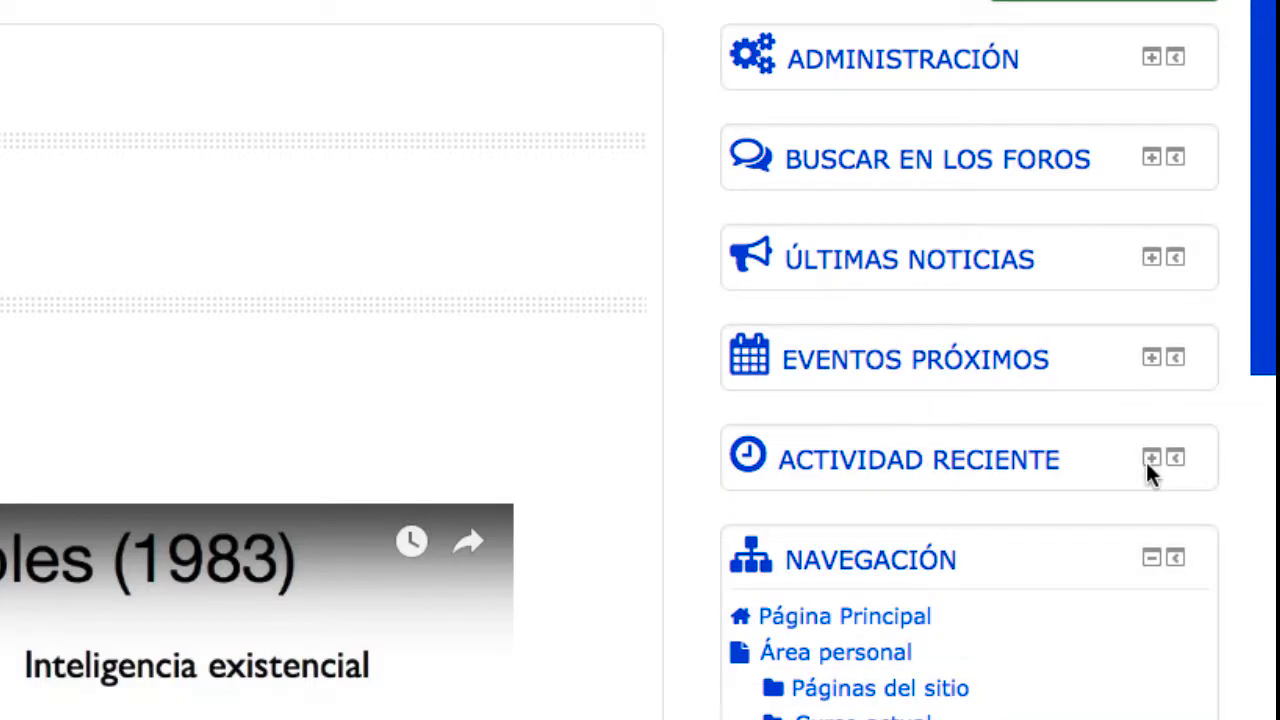
pyautogui.click(1148, 558)
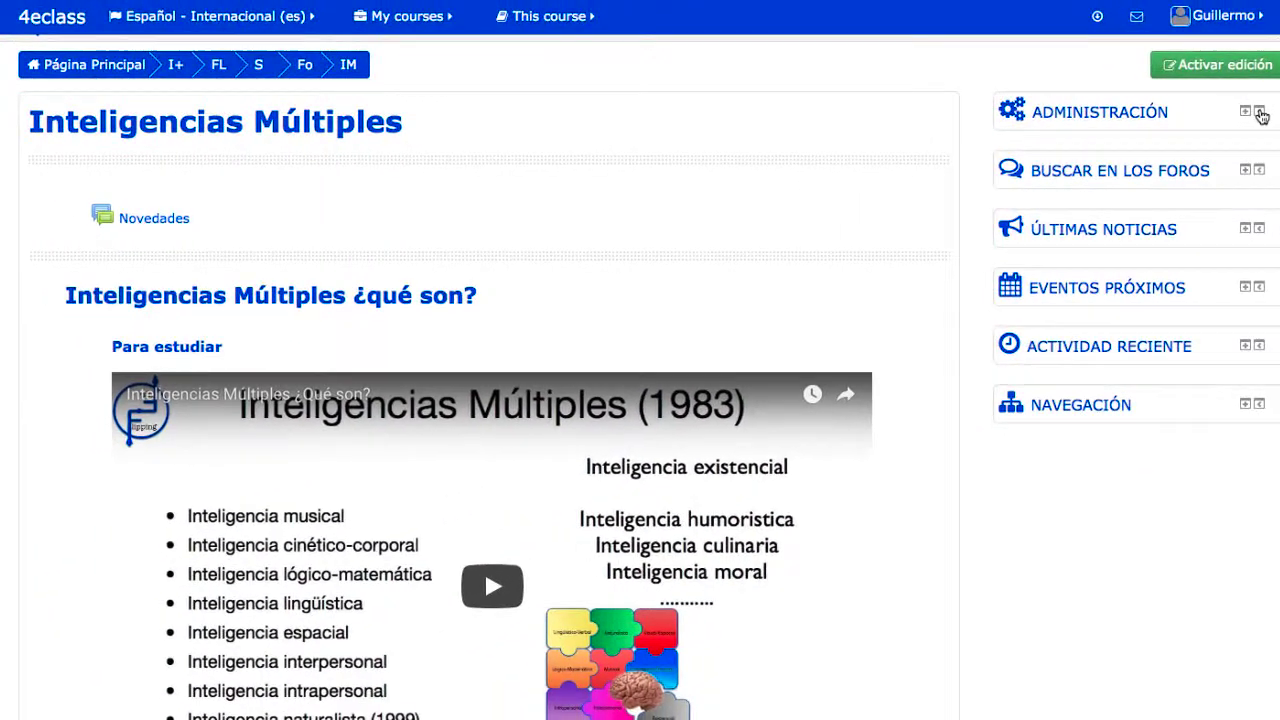
# - Dock all six side blocks to the left dock, then show the docked Administración block's contents
pyautogui.click(1259, 111)
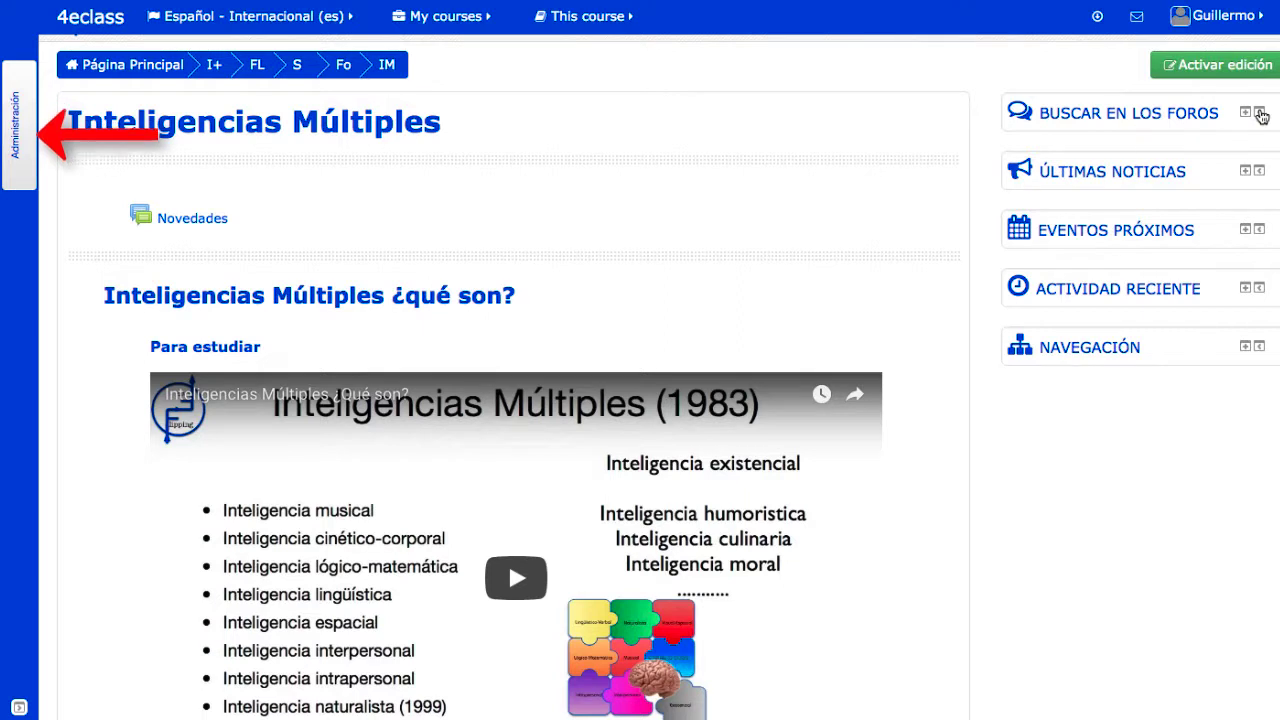
pyautogui.click(1260, 113)
pyautogui.click(1260, 113)
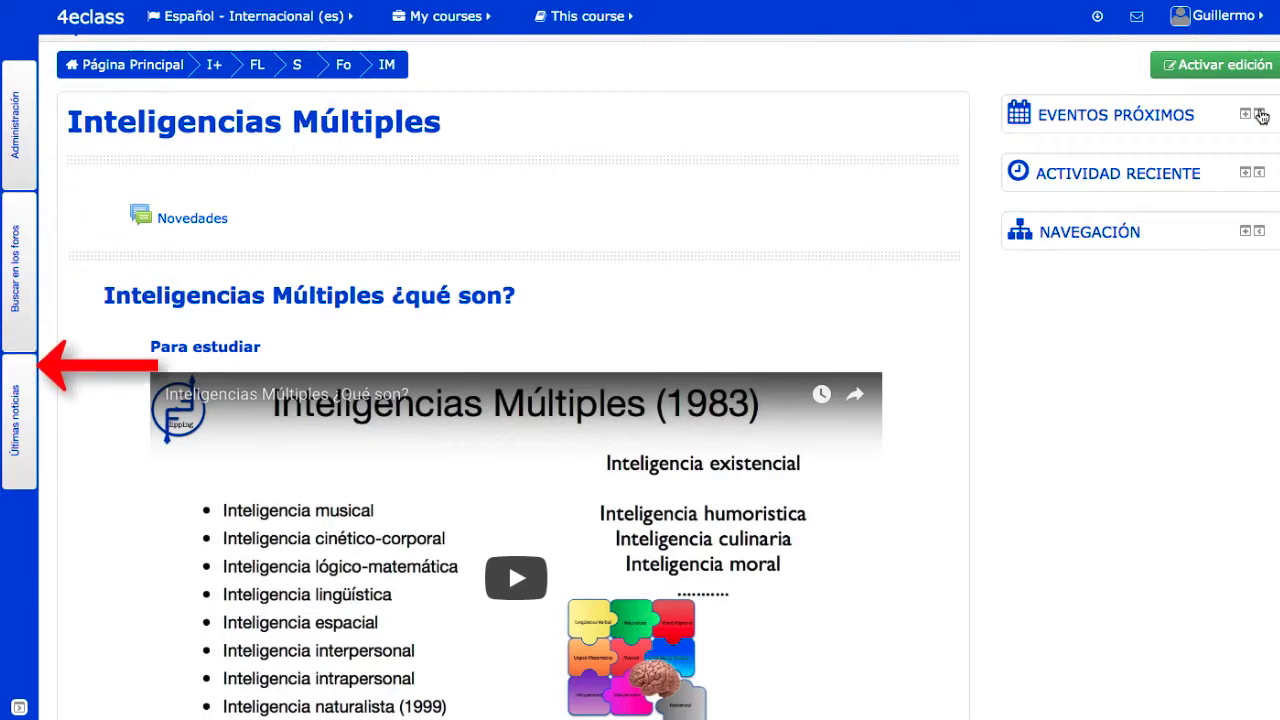
pyautogui.click(1260, 115)
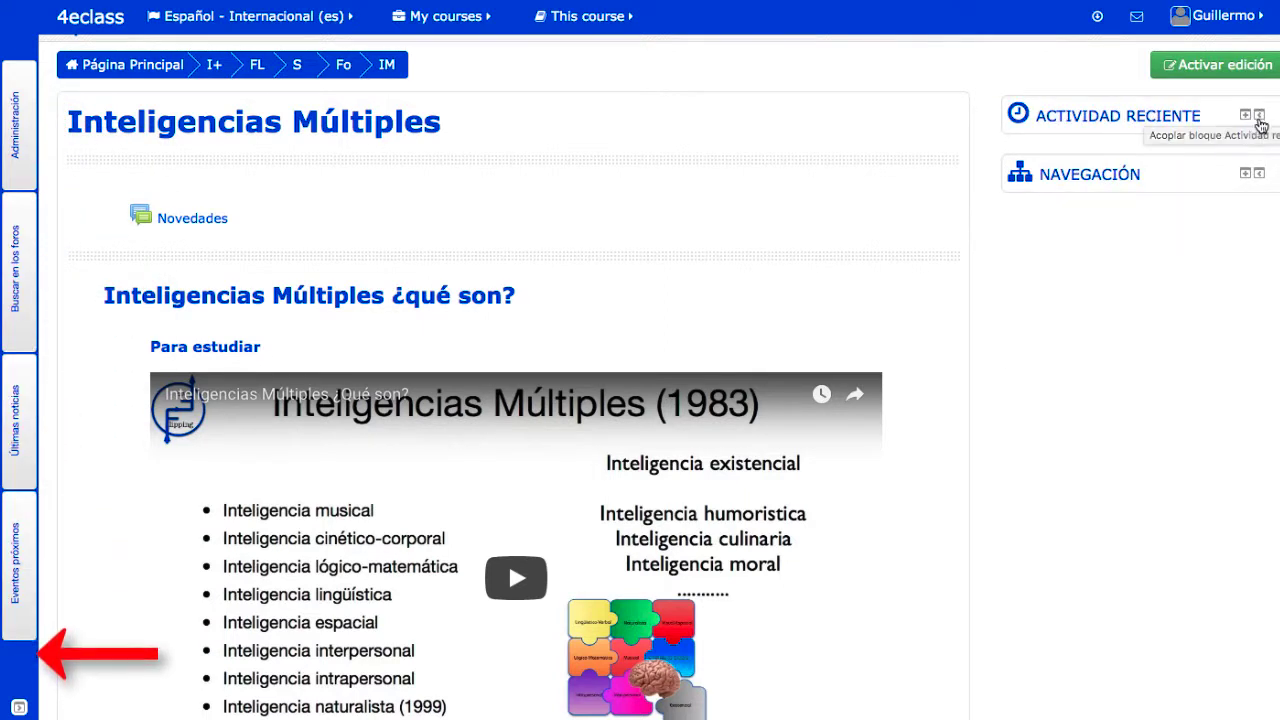
pyautogui.click(1260, 116)
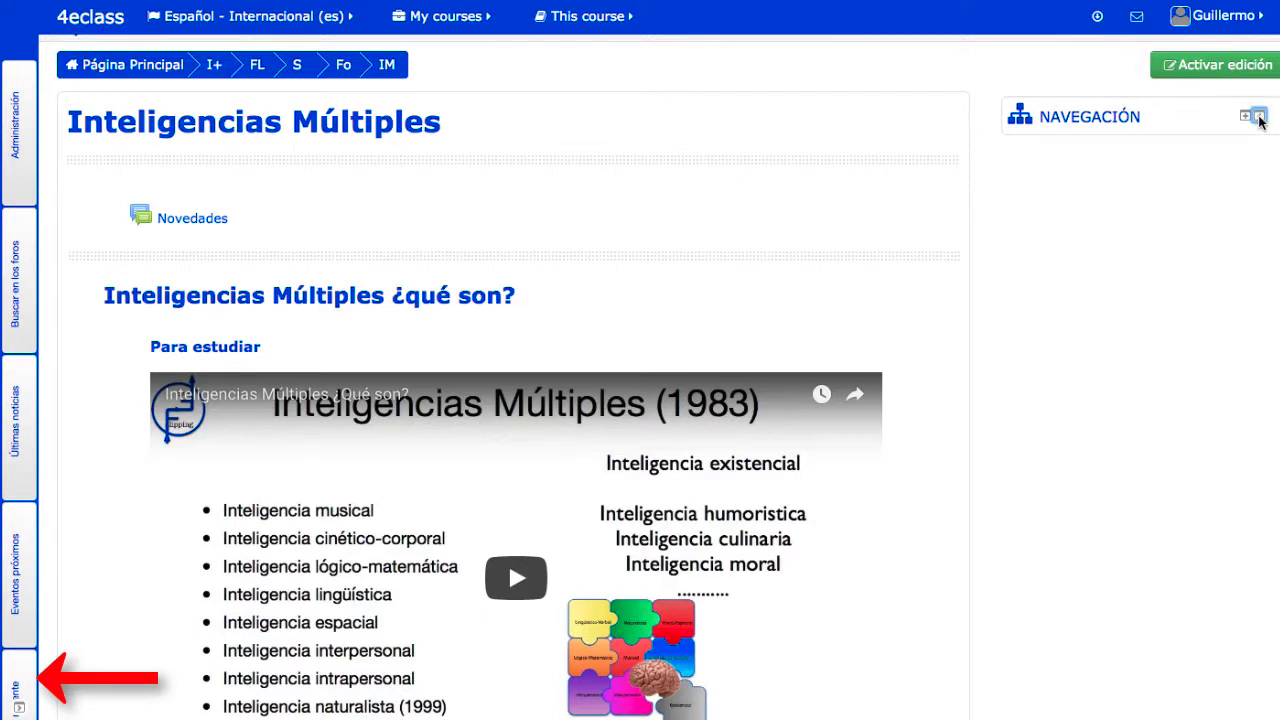
pyautogui.click(1260, 117)
pyautogui.click(26, 115)
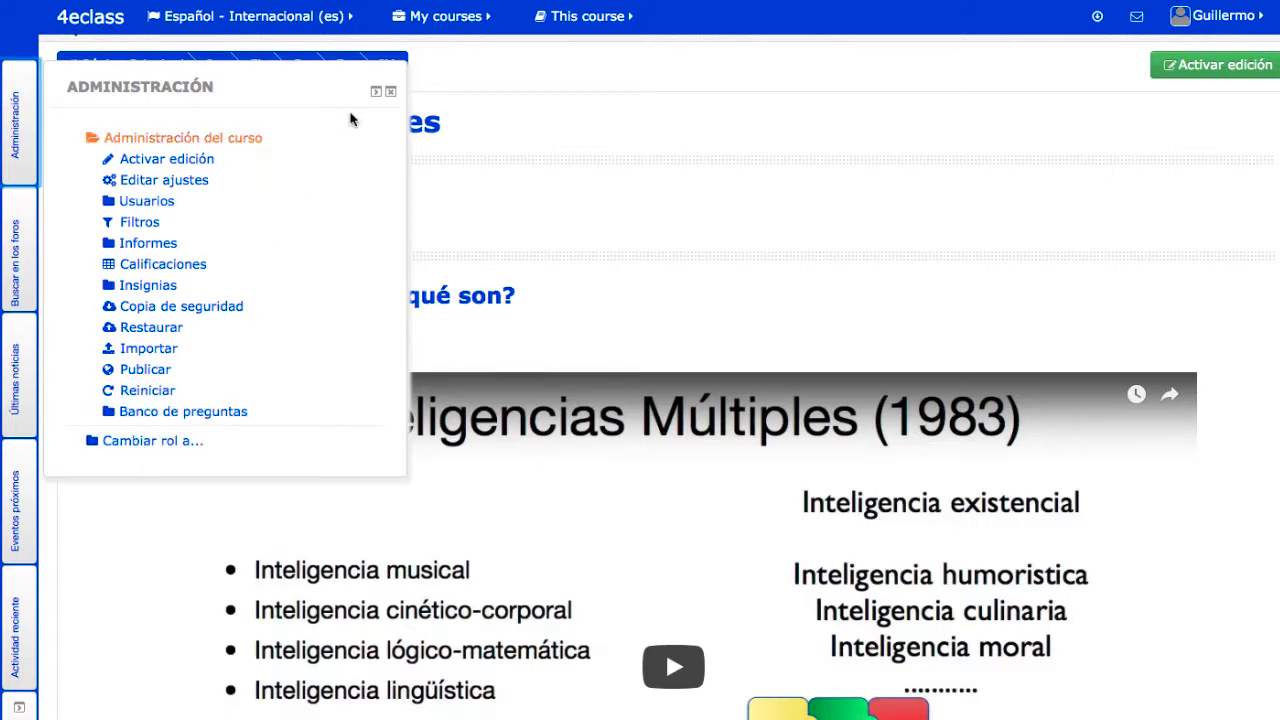
# - Undock Administración back into the side column and expand it to list its links
pyautogui.click(377, 94)
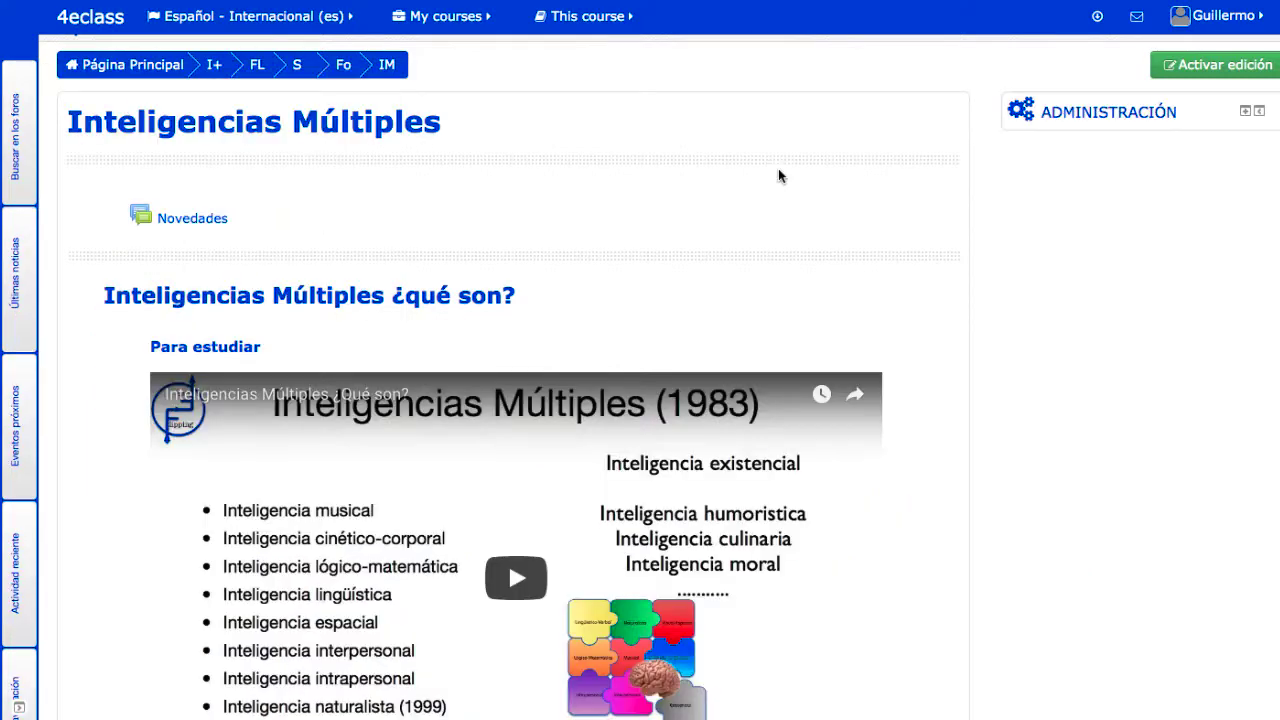
pyautogui.click(1244, 114)
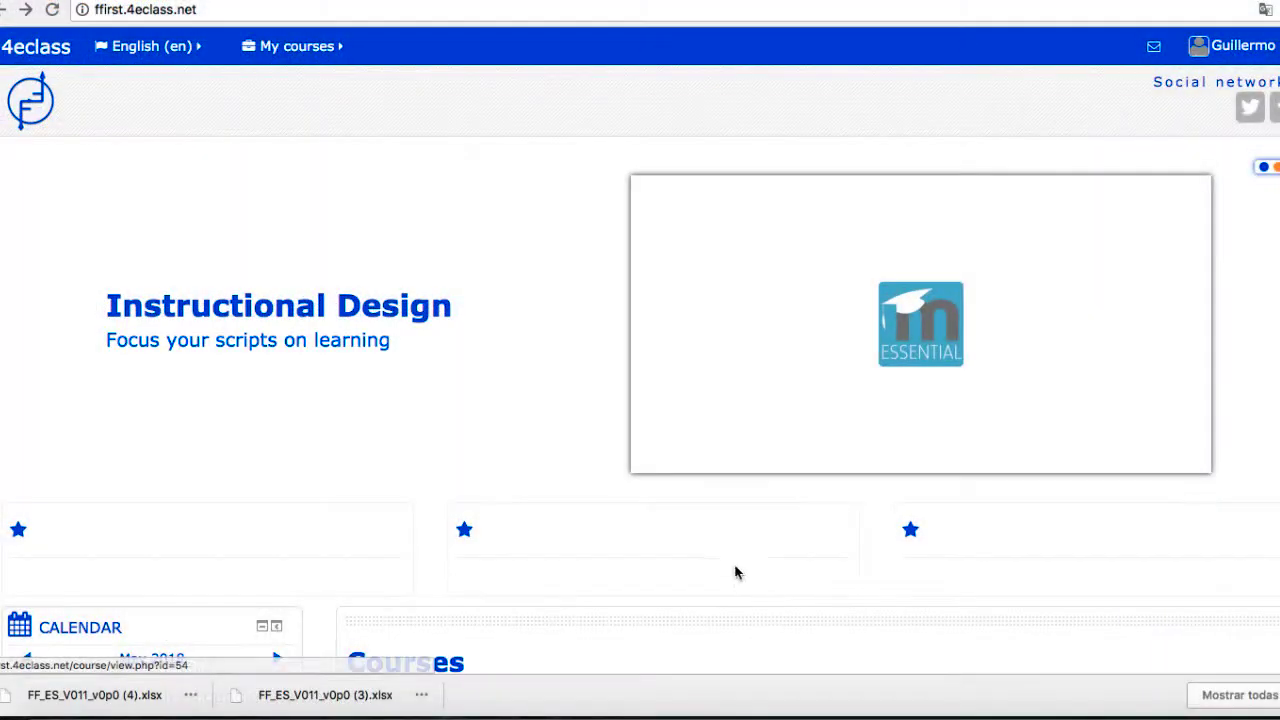
pyautogui.moveTo(1260, 394)
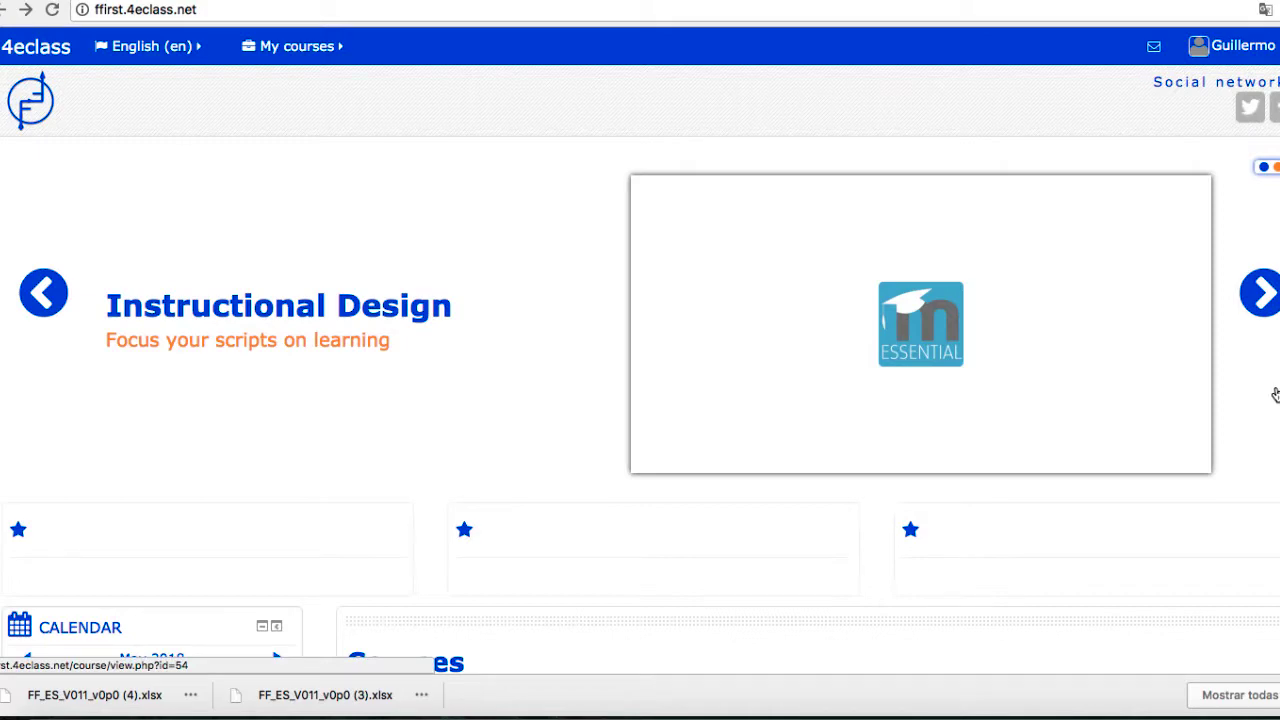
pyautogui.scroll(-2, 1275, 395)
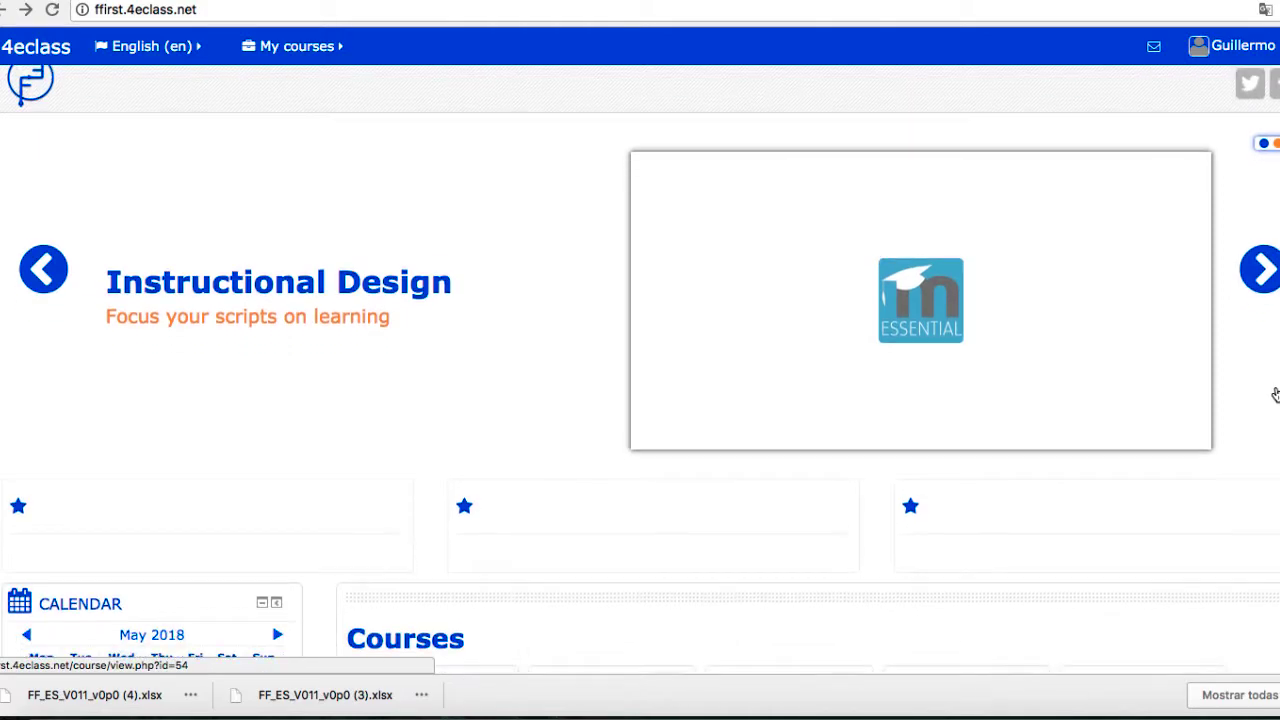
pyautogui.scroll(-2, 1275, 395)
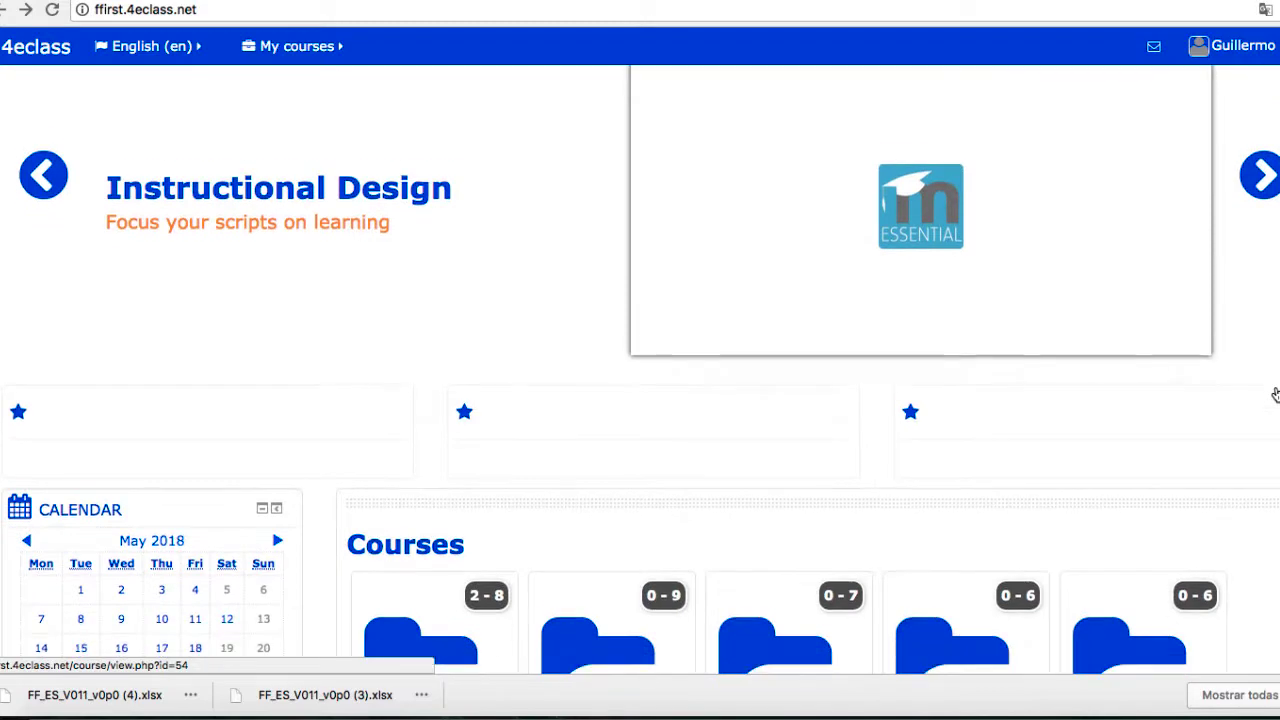
pyautogui.scroll(-5, 1275, 394)
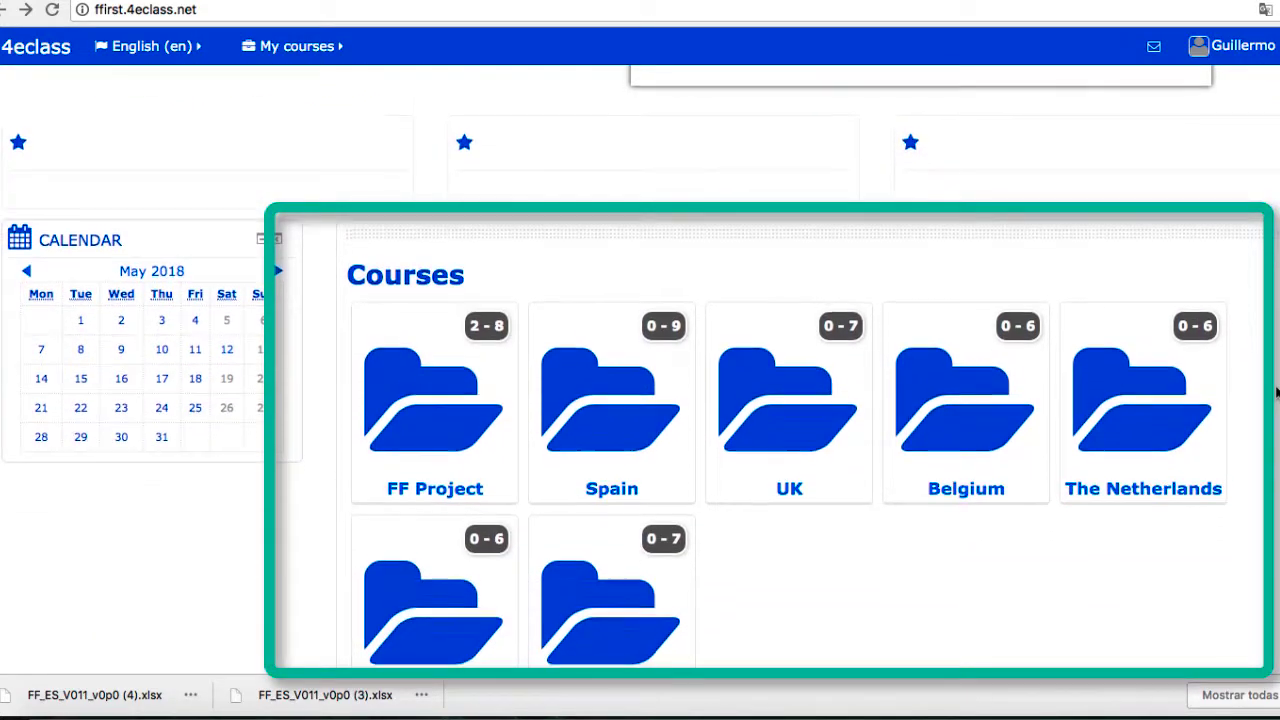
pyautogui.scroll(-2, 1276, 393)
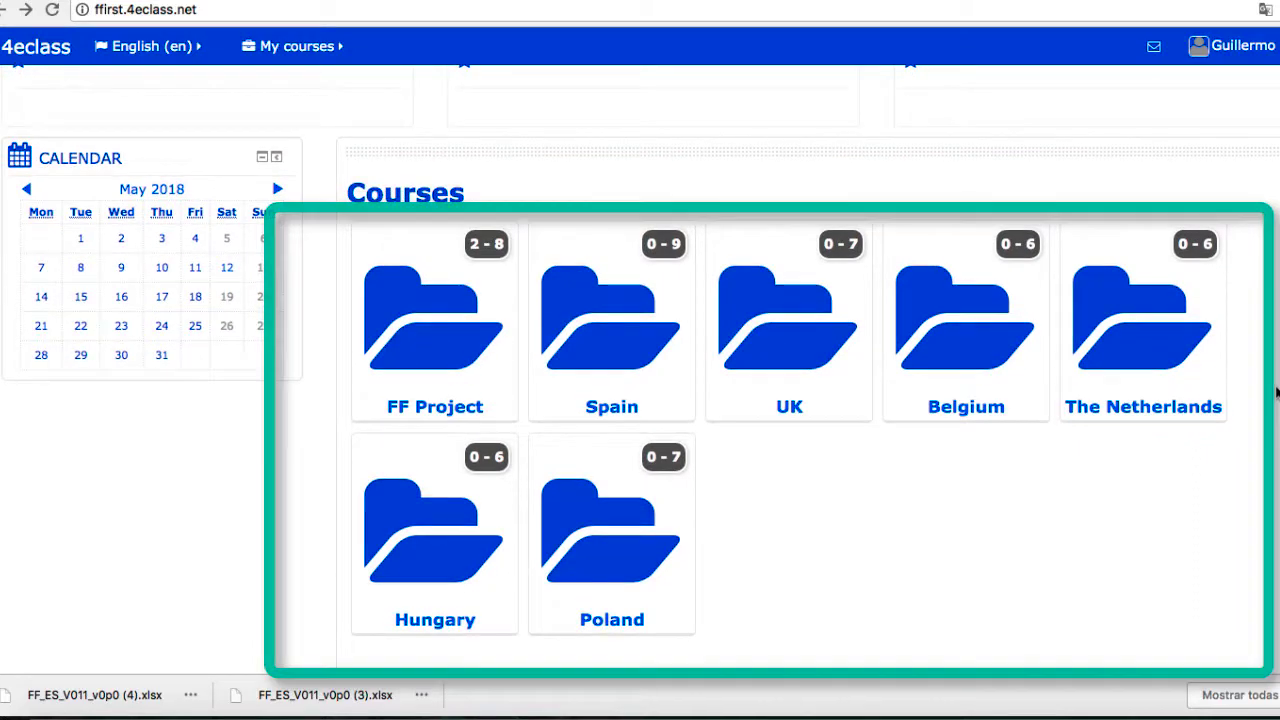
pyautogui.scroll(2, 1276, 393)
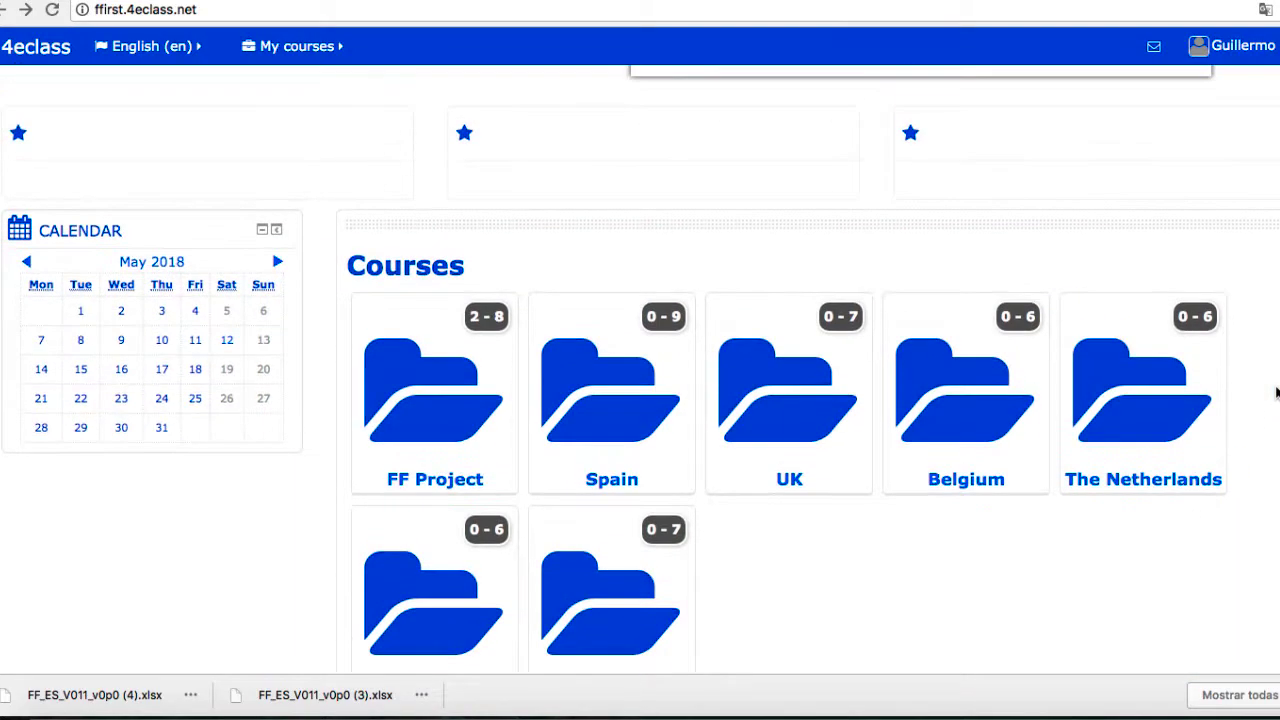
pyautogui.scroll(10, 1276, 393)
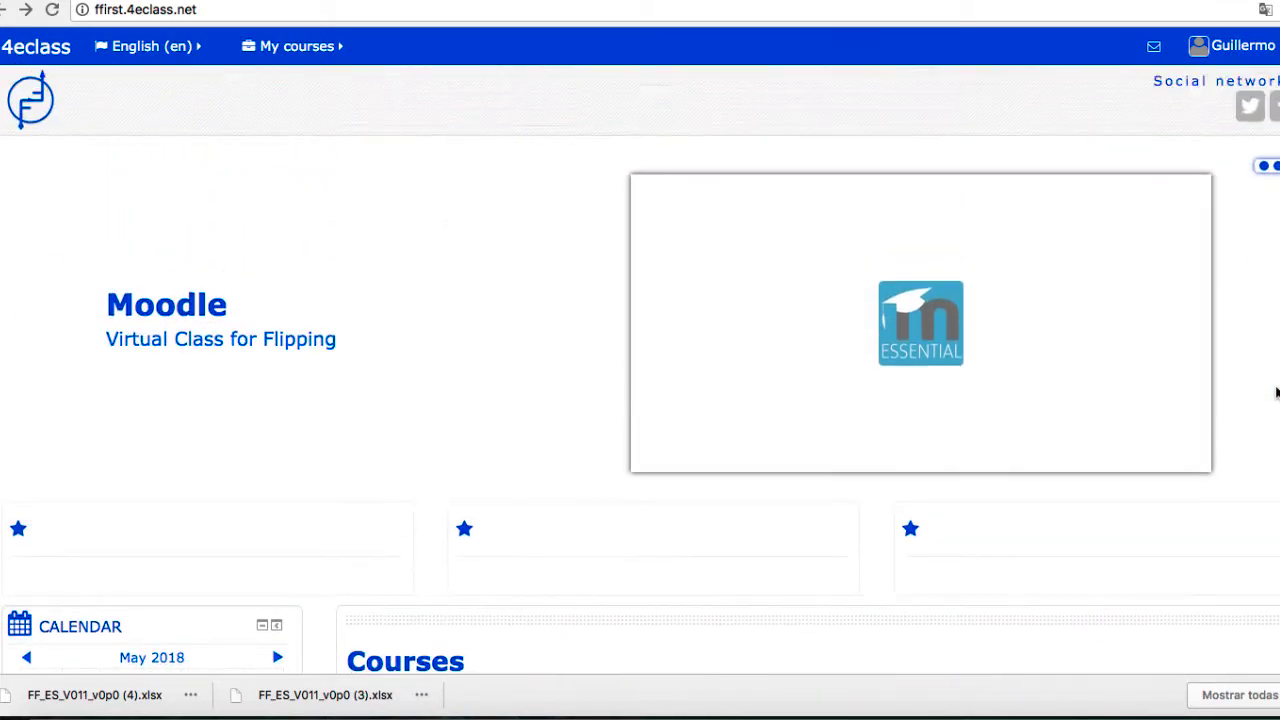
pyautogui.click(1263, 313)
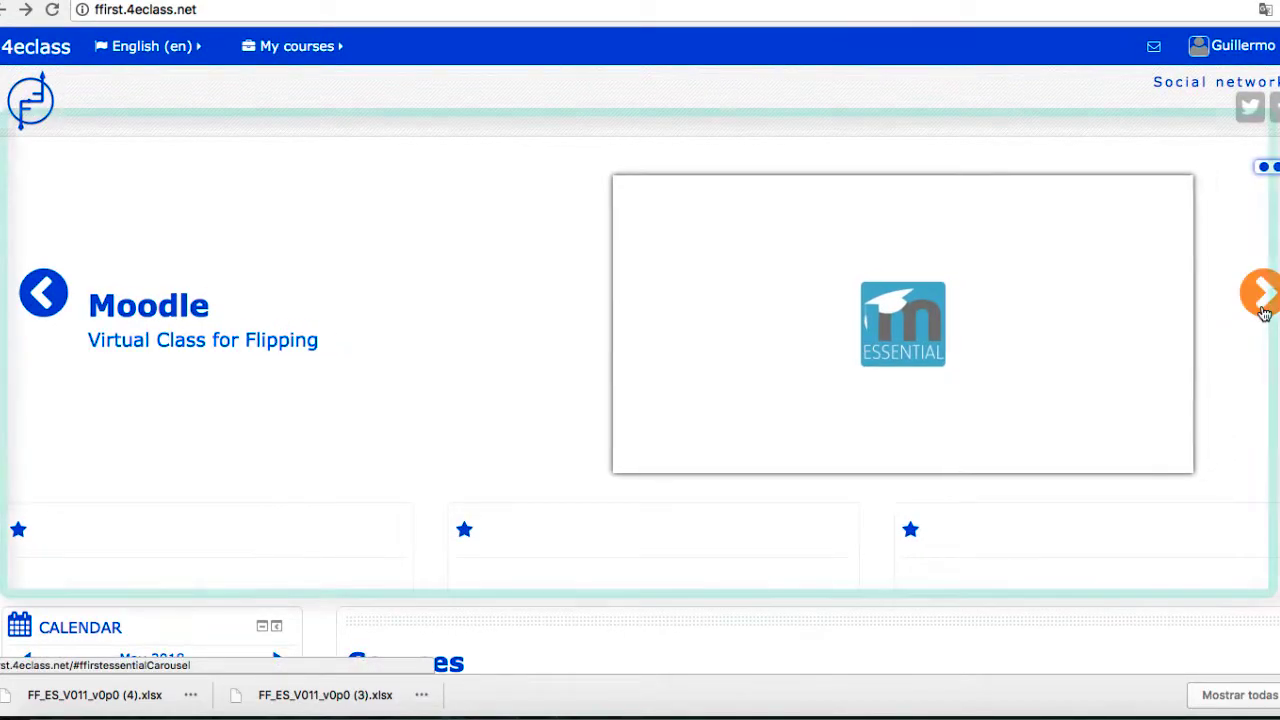
pyautogui.click(1263, 313)
pyautogui.click(1263, 313)
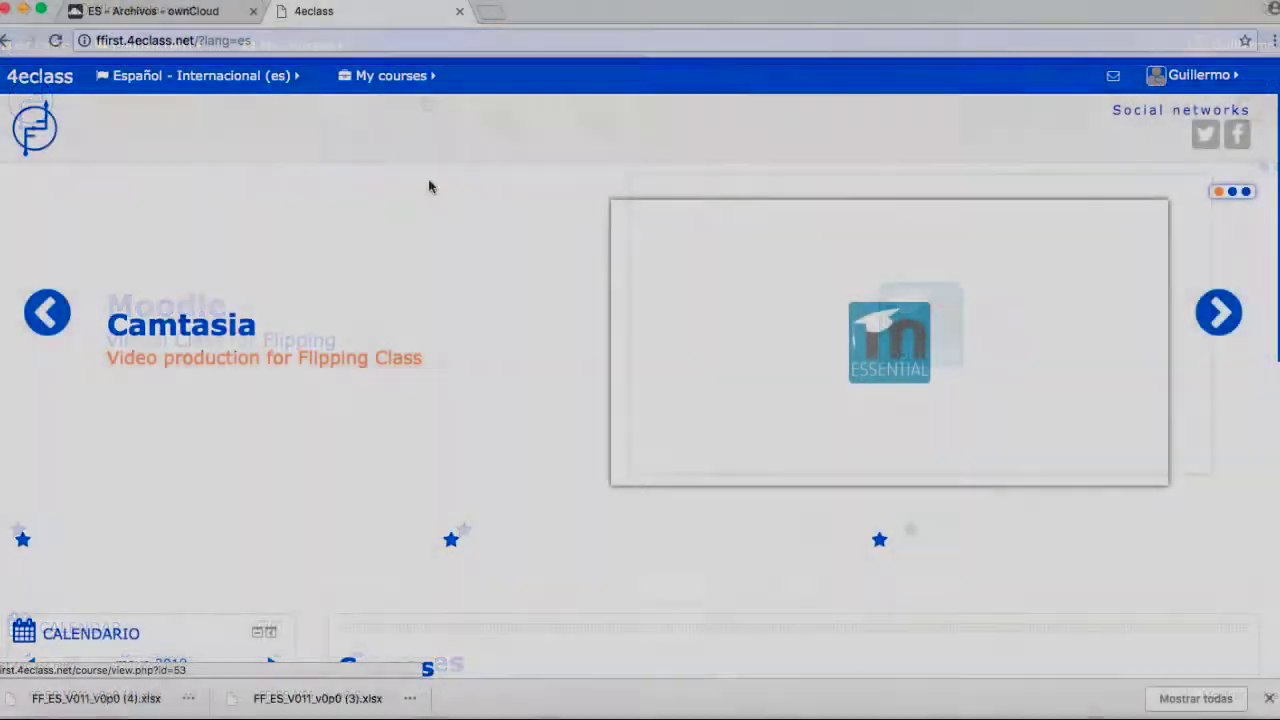
# - Go to the Área personal dashboard from My courses and turn on Personalizar esta página
pyautogui.click(386, 80)
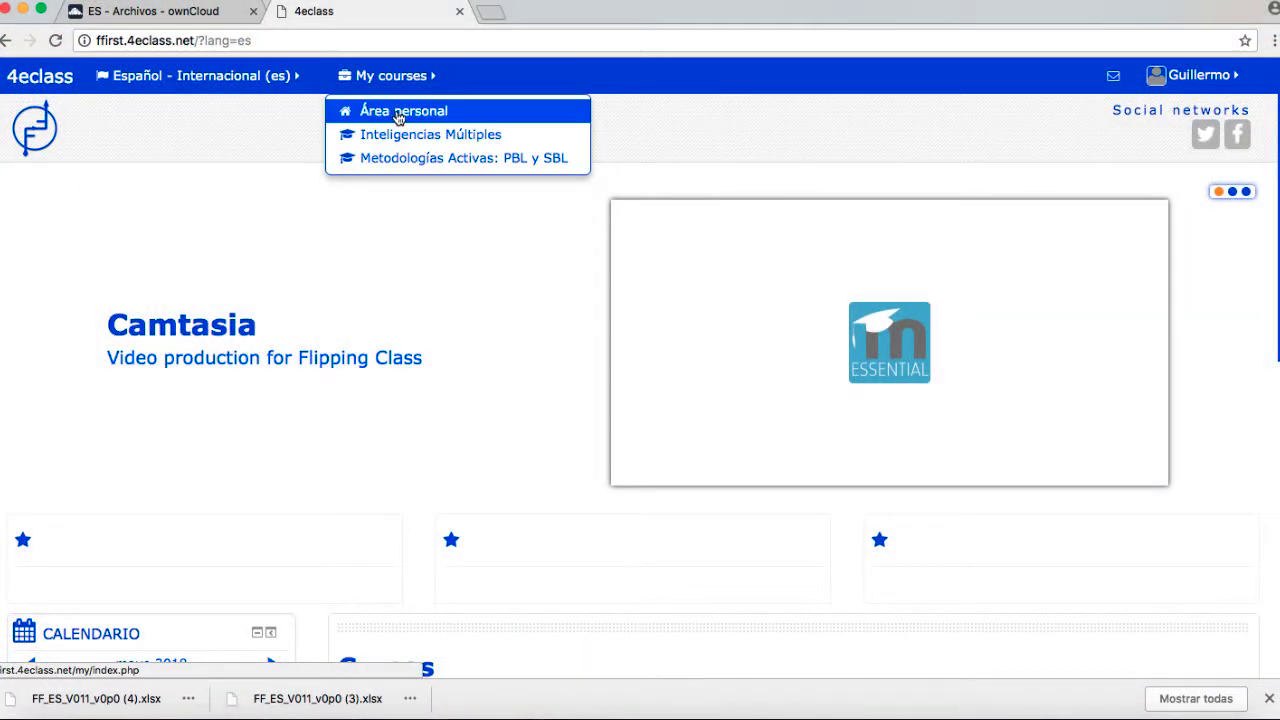
pyautogui.click(398, 118)
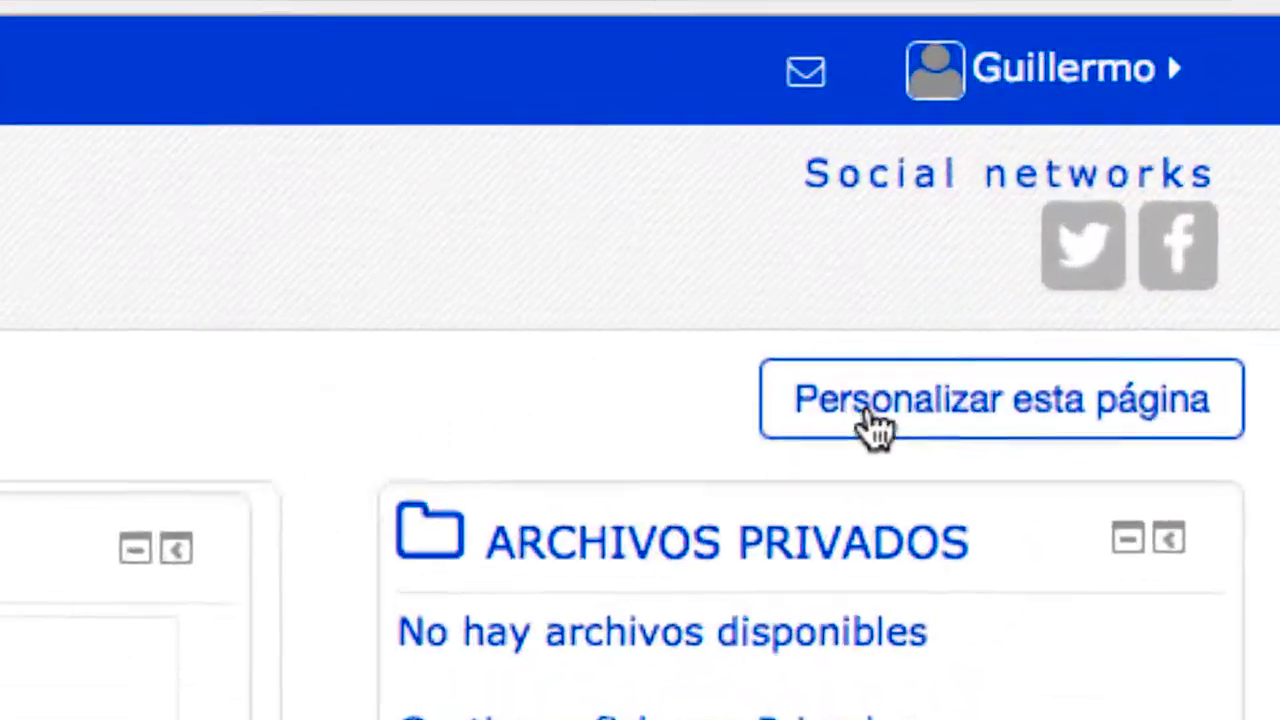
pyautogui.click(790, 505)
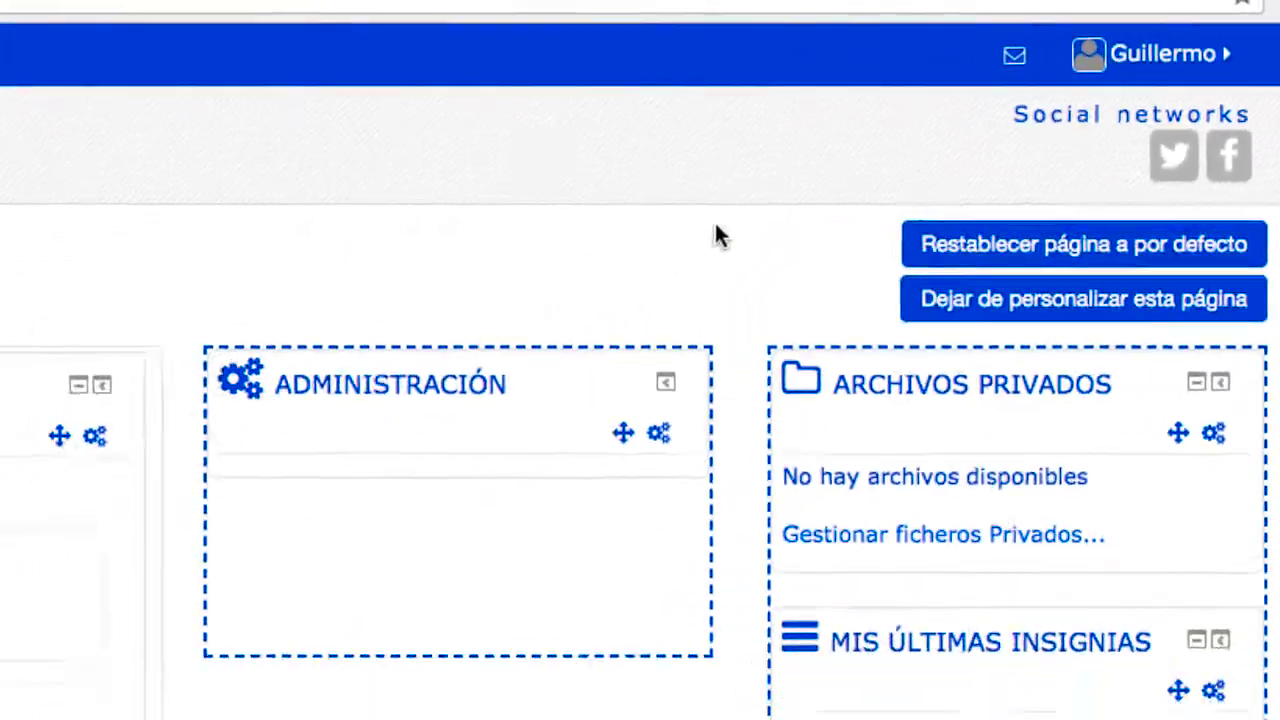
# - Drag Inteligencias Múltiples below Metodologías Activas: PBL y SBL in the course list
pyautogui.scroll(-1, 913, 157)
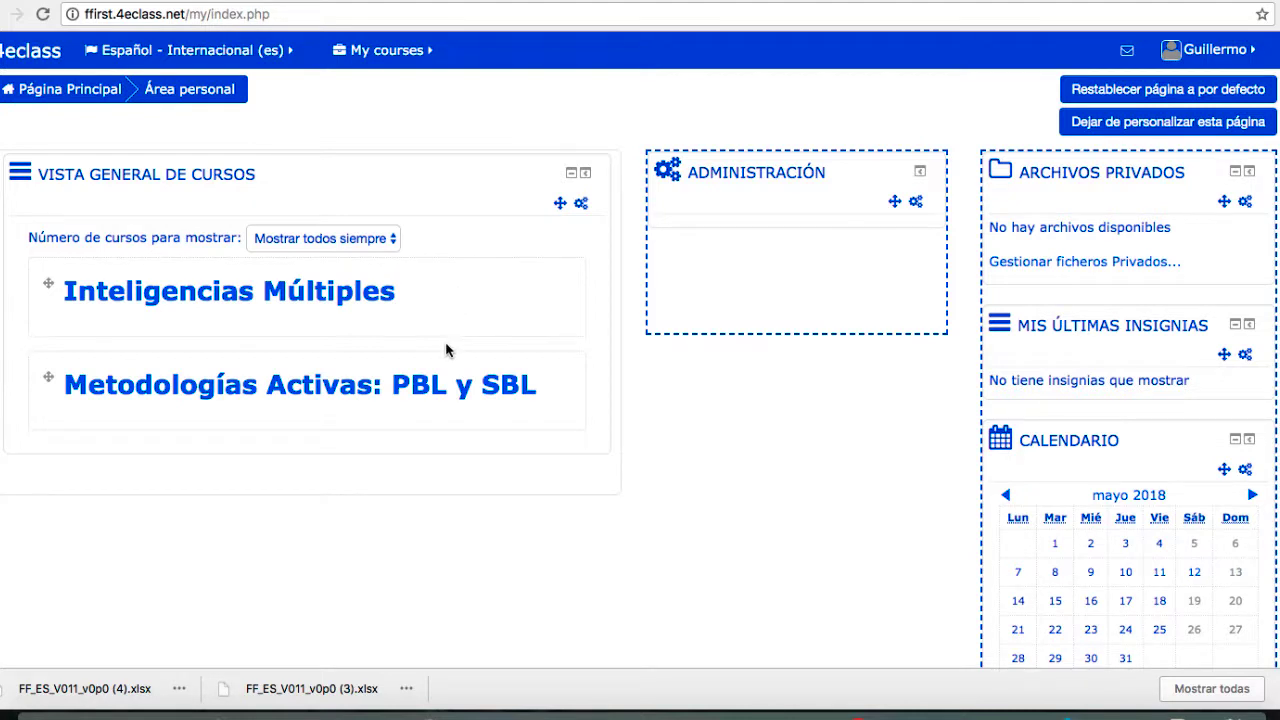
pyautogui.moveTo(50, 283); pyautogui.dragTo(49, 309)
pyautogui.scroll(-5, 911, 375)
pyautogui.scroll(-5, 911, 378)
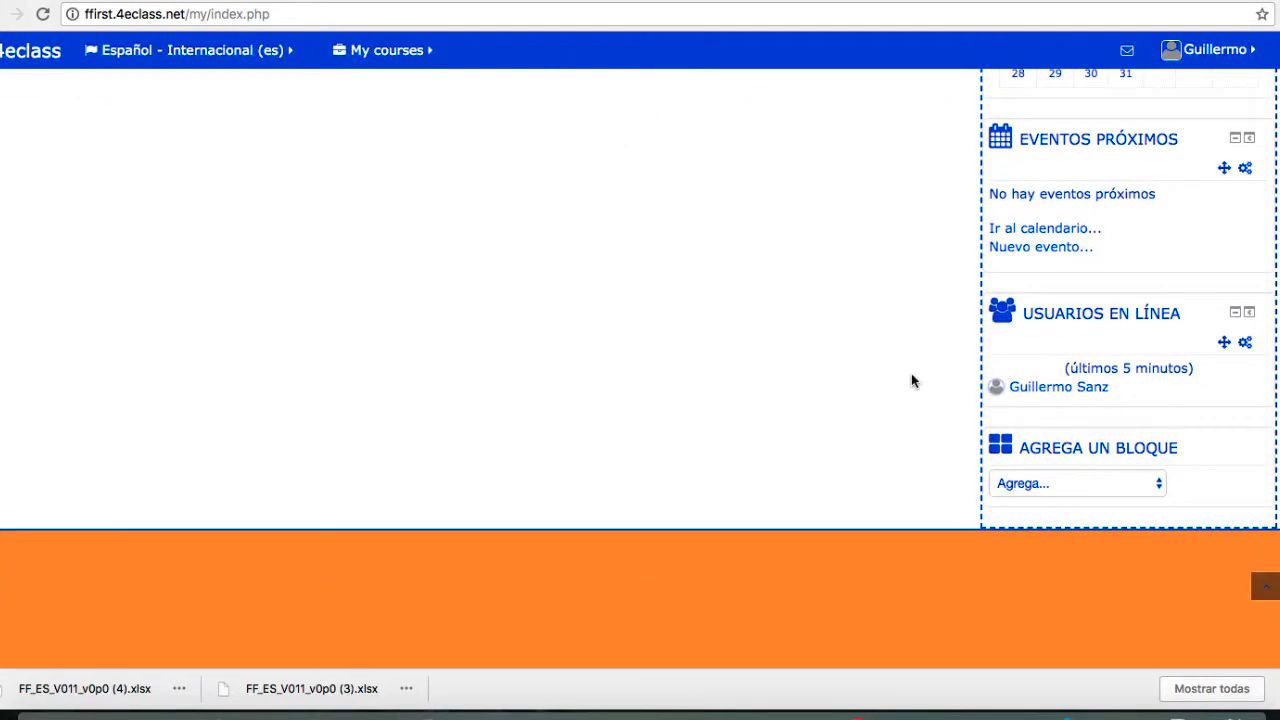
pyautogui.scroll(10, 911, 378)
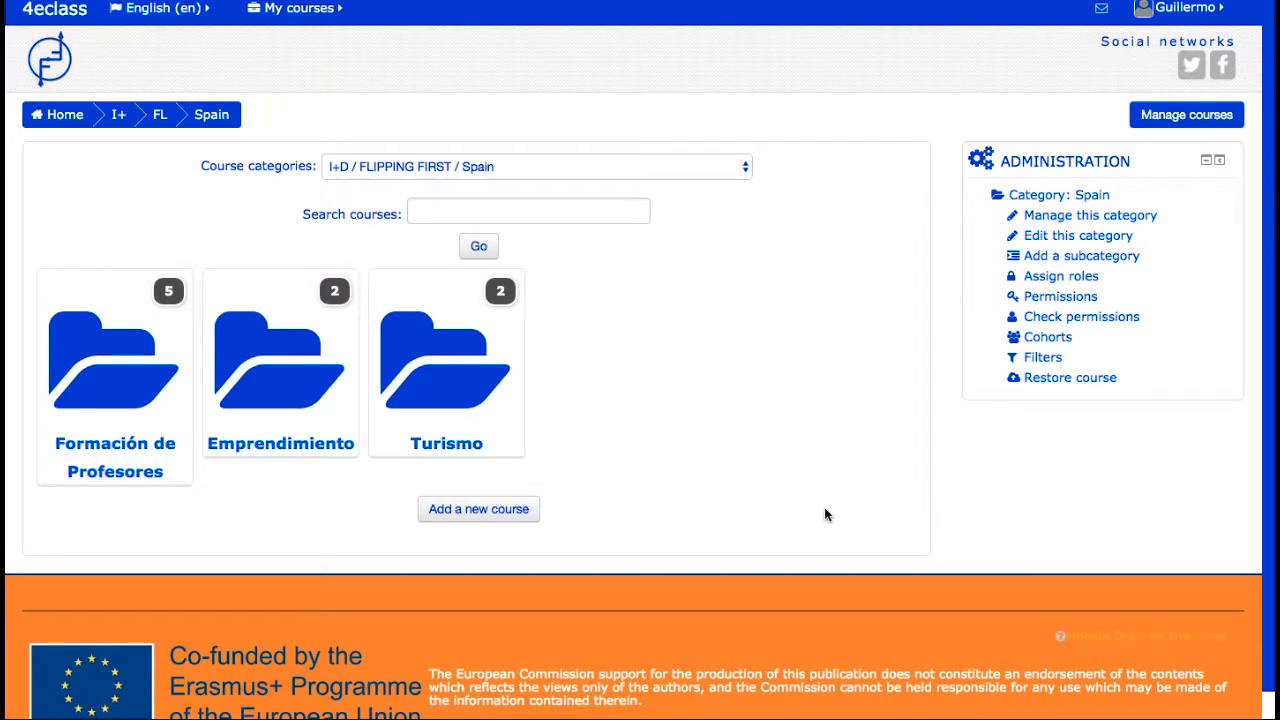
# - Check the course categories dropdown, leaving it unchanged, then open the Formación de Profesores category
pyautogui.click(745, 168)
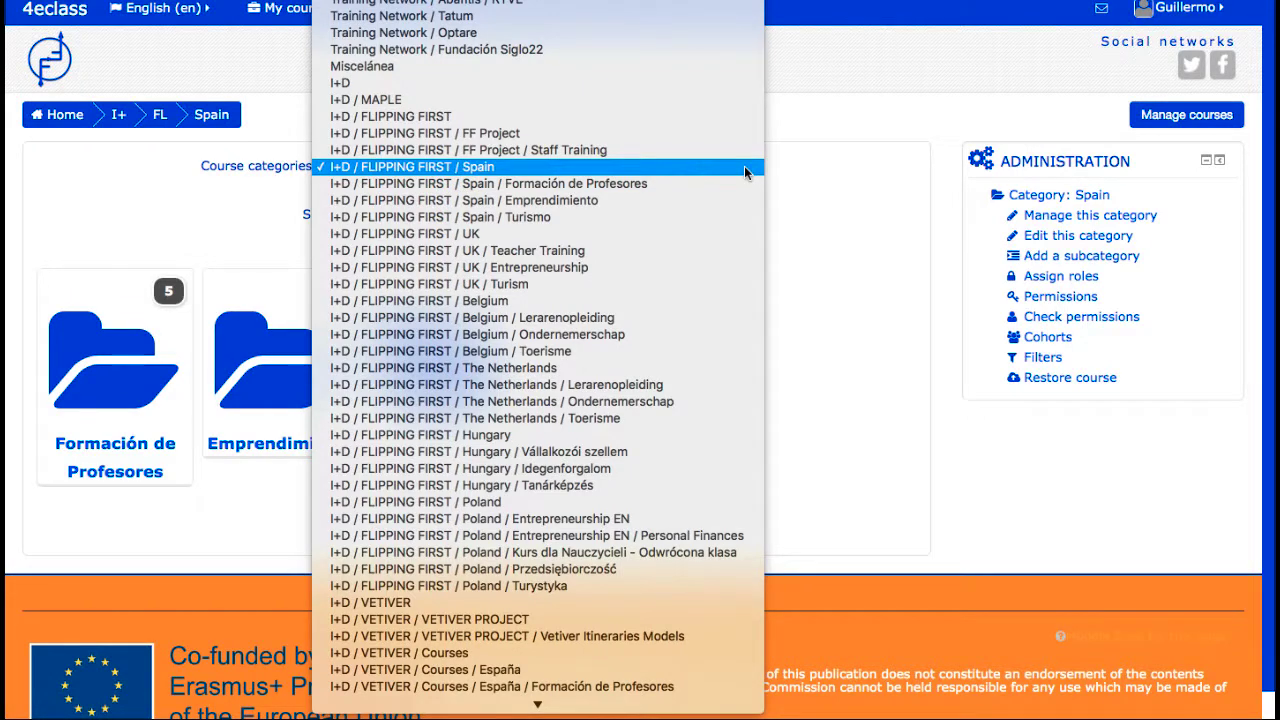
pyautogui.click(898, 303)
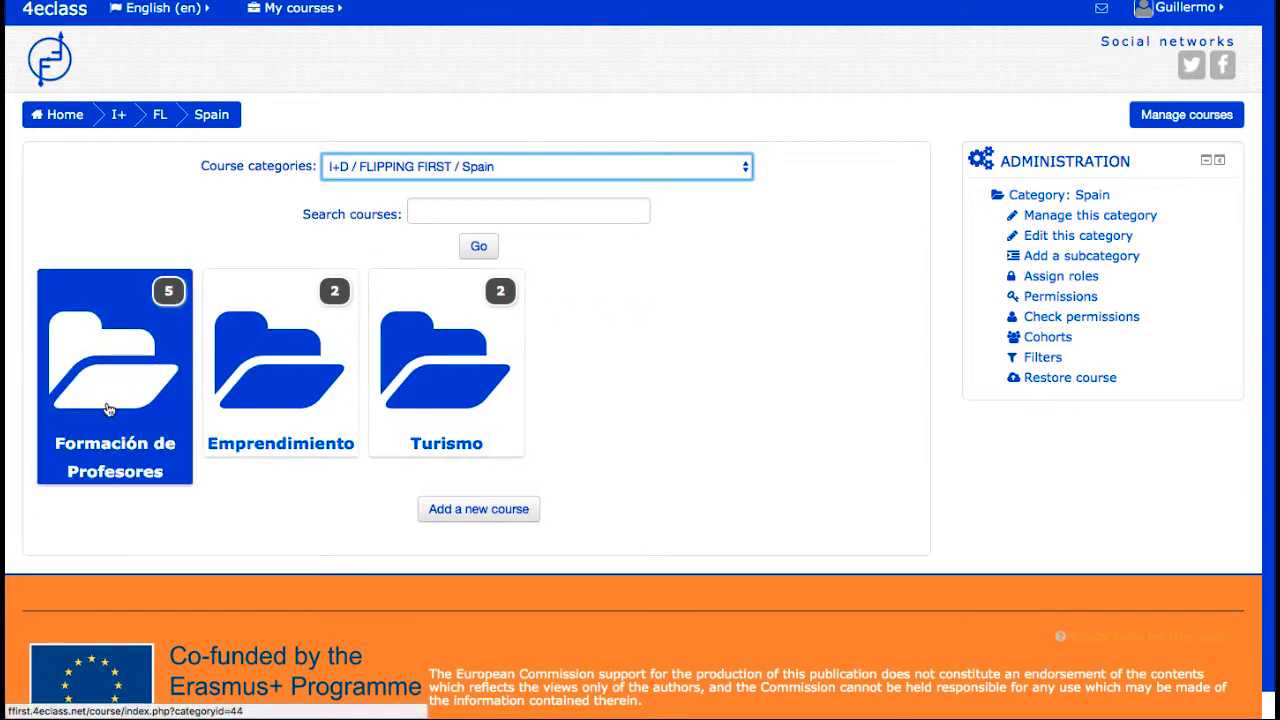
pyautogui.click(113, 478)
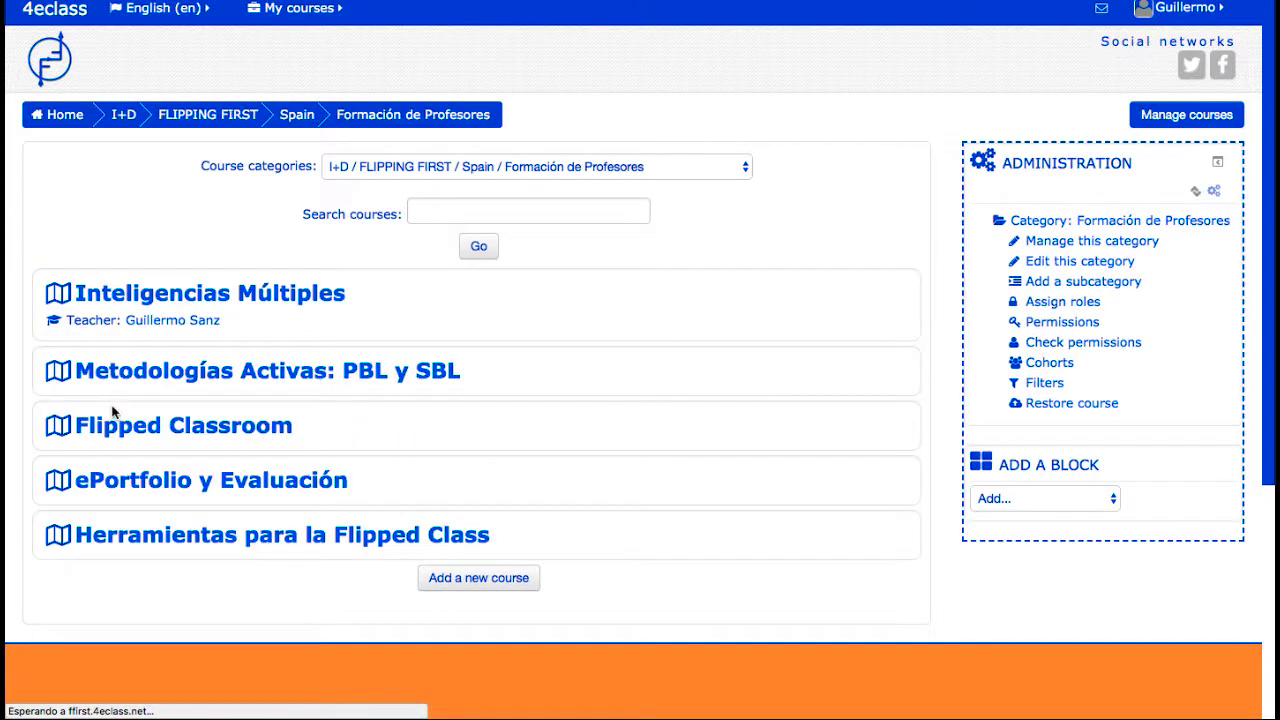
pyautogui.click(286, 9)
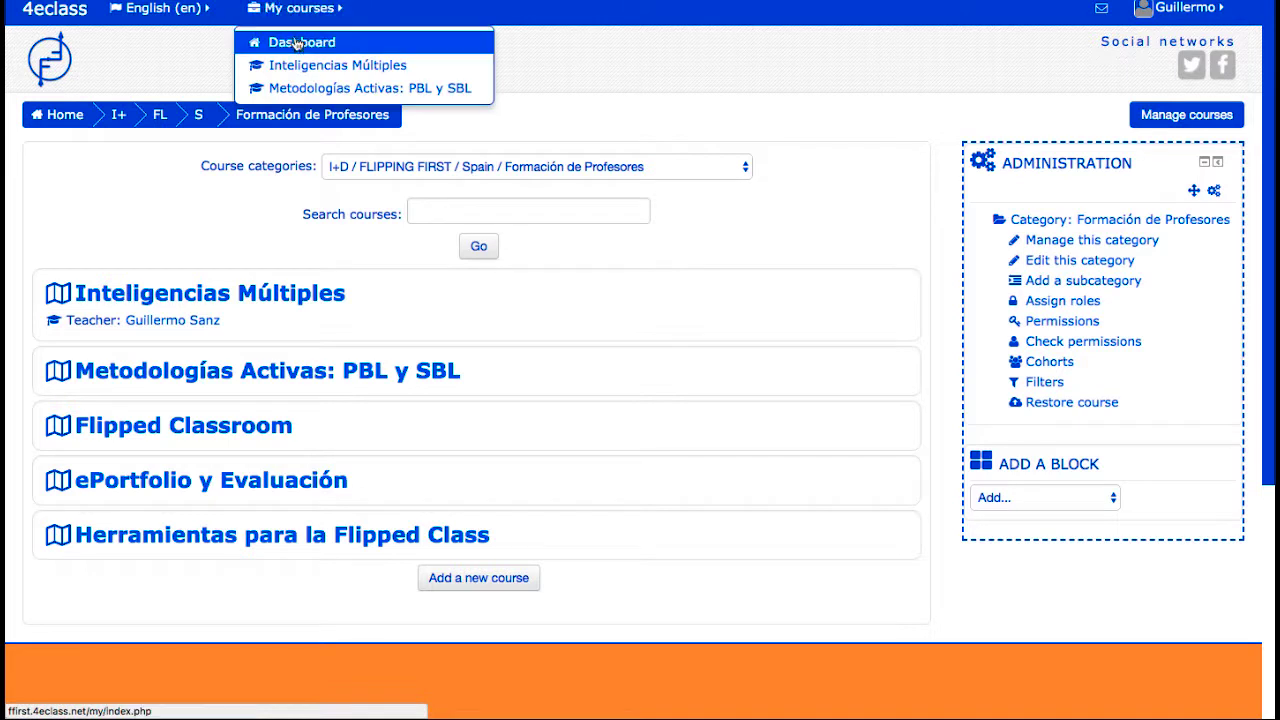
pyautogui.click(620, 77)
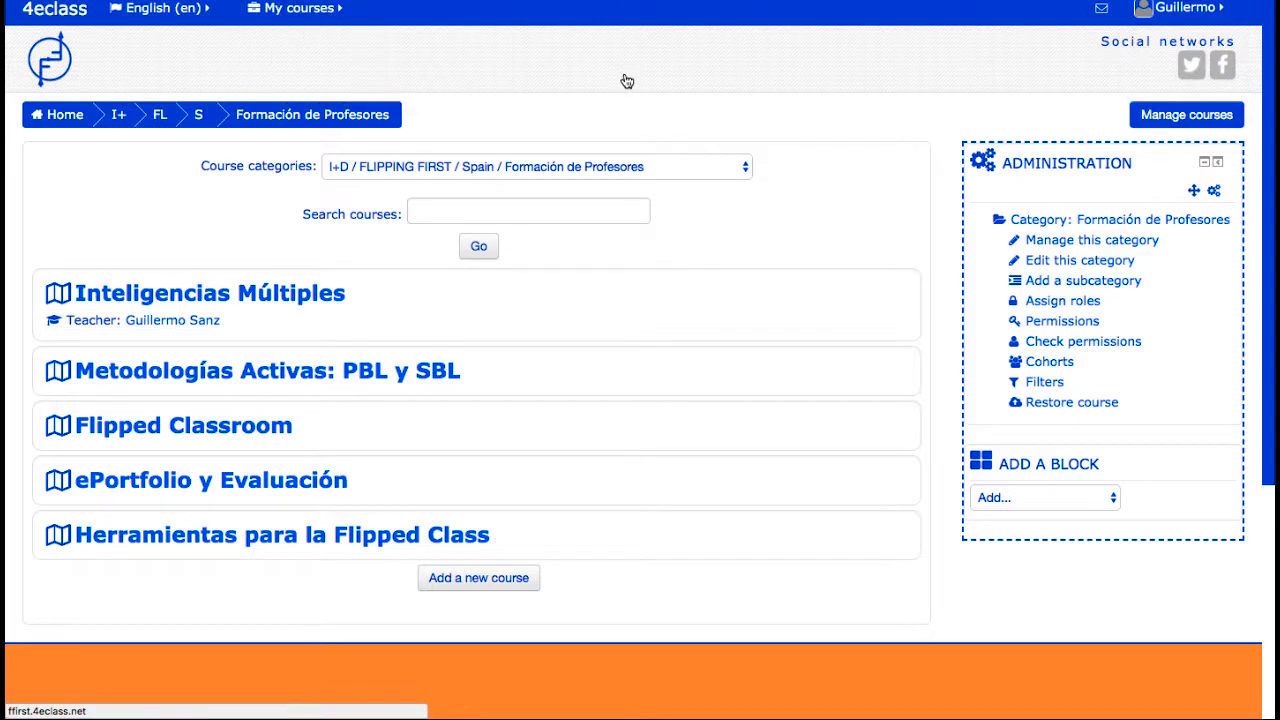
pyautogui.click(330, 8)
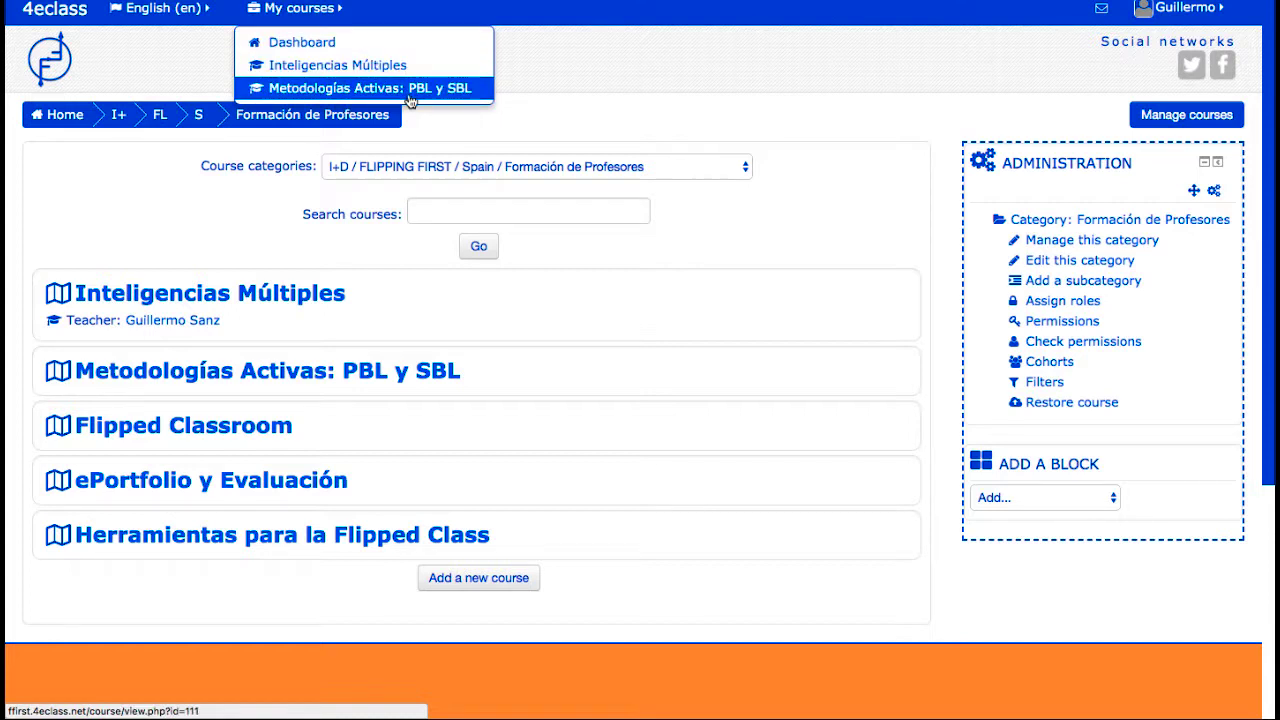
pyautogui.click(370, 90)
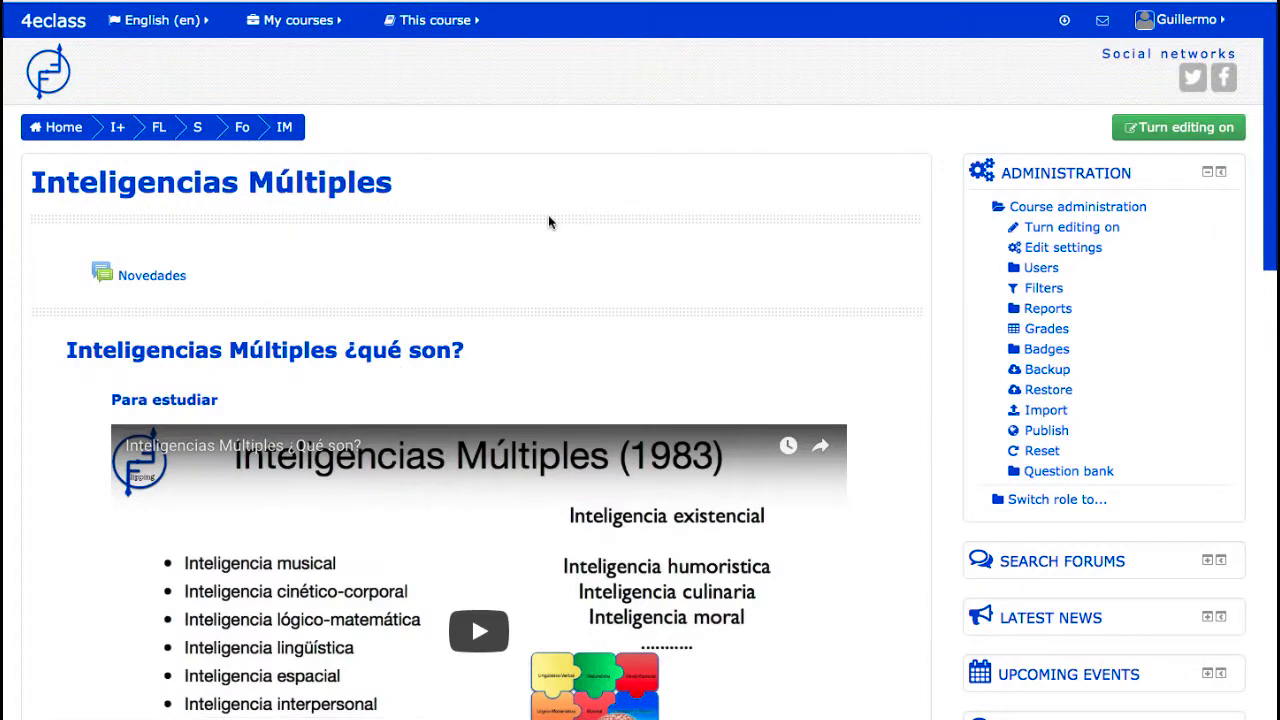
# - Scroll through the Inteligencias Múltiples sections, then open the Encuesta sobre Inteligencia questionnaire
pyautogui.scroll(-3, 560, 225)
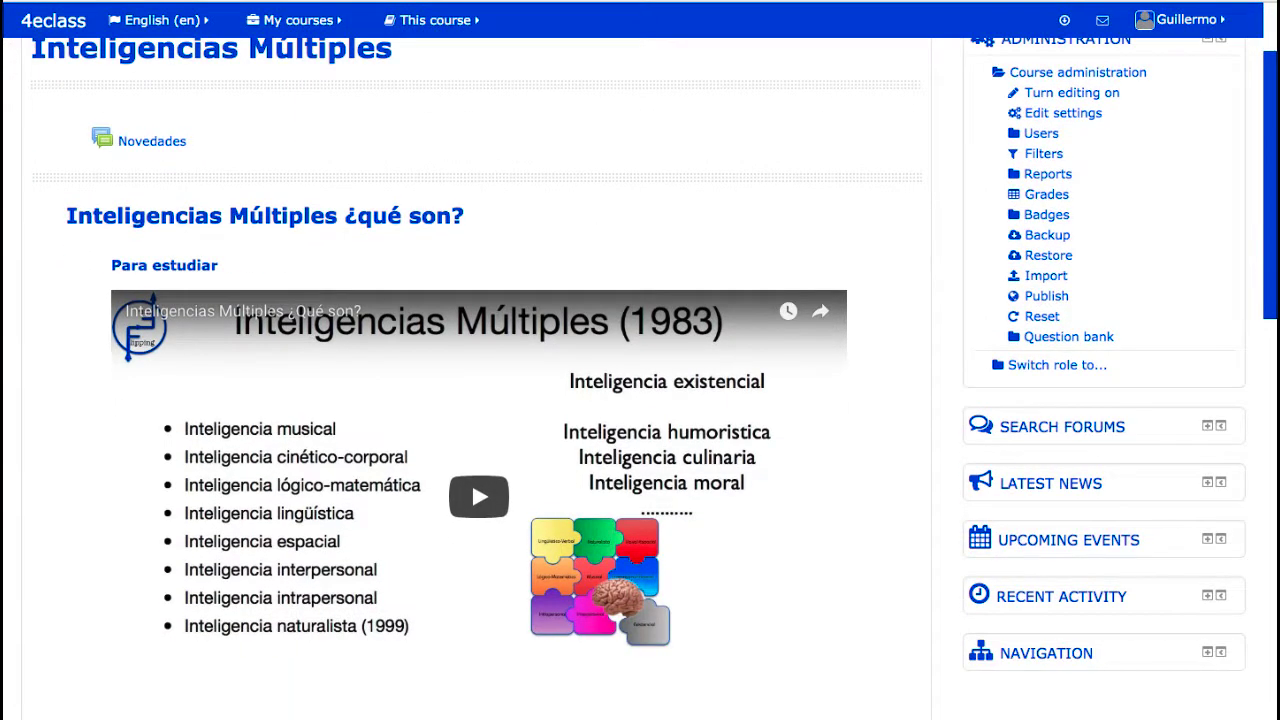
pyautogui.scroll(-3, 530, 374)
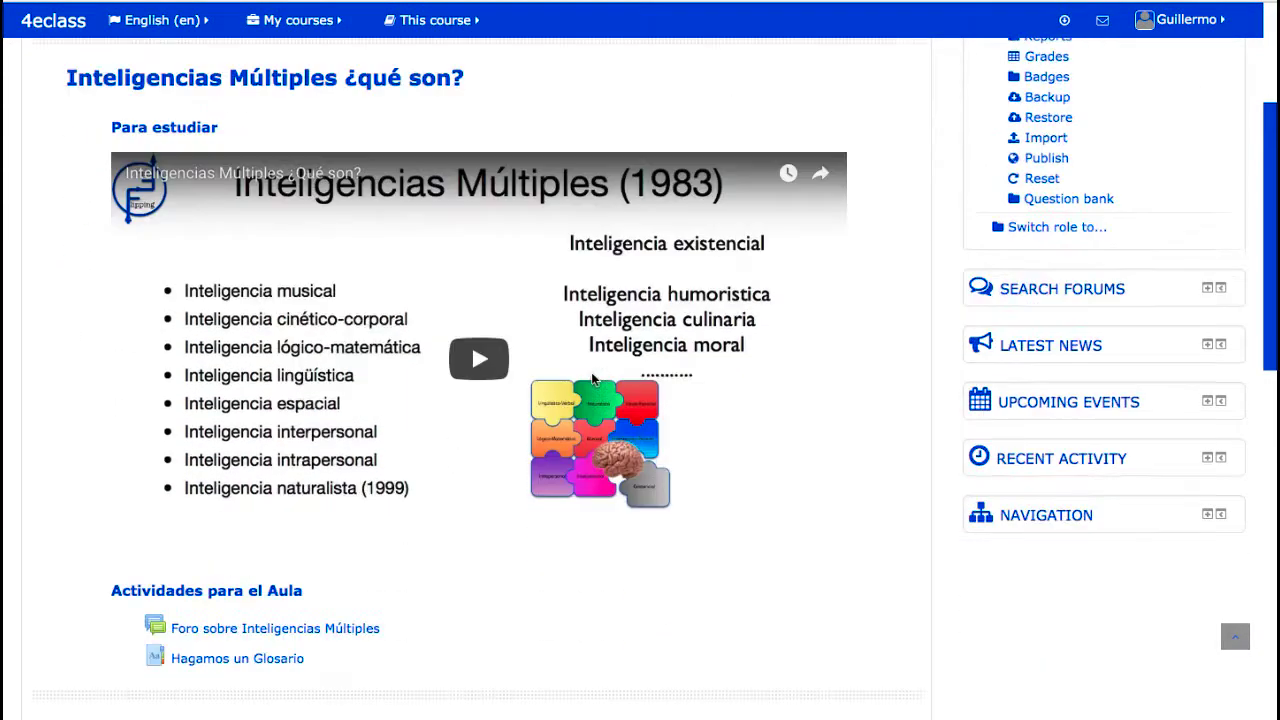
pyautogui.scroll(-1, 591, 372)
pyautogui.scroll(-1, 591, 372)
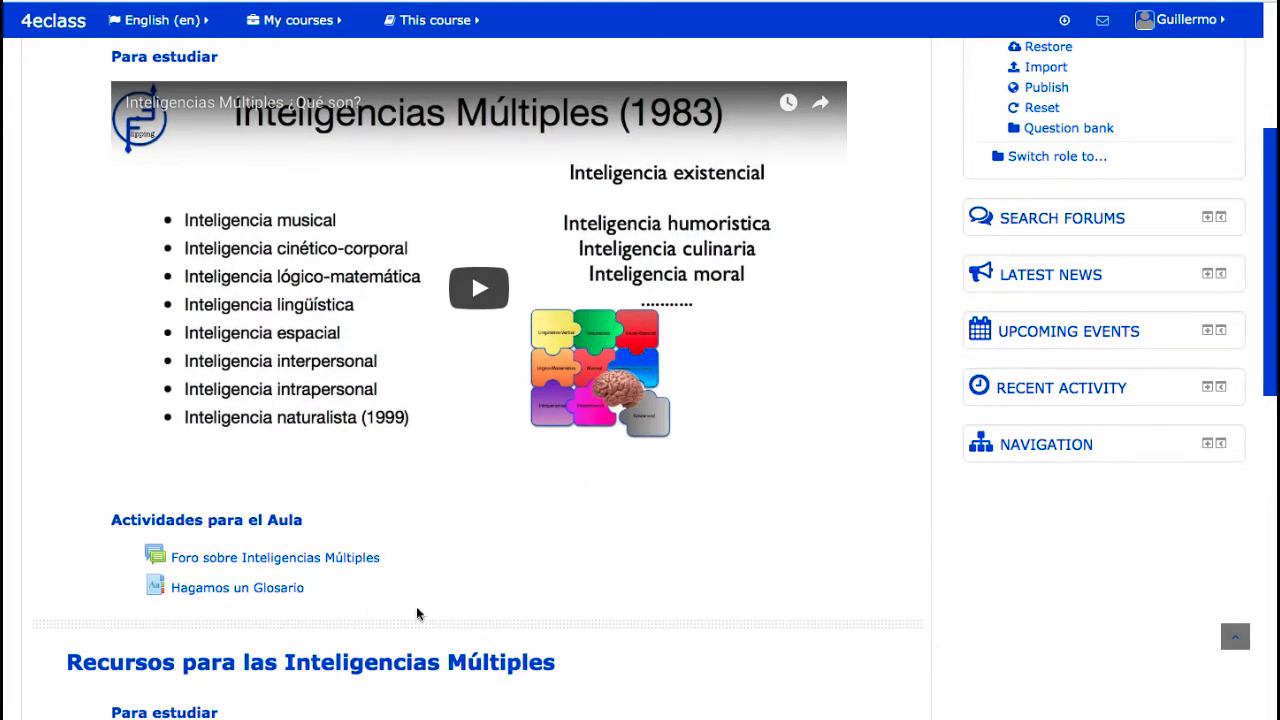
pyautogui.scroll(-3, 681, 608)
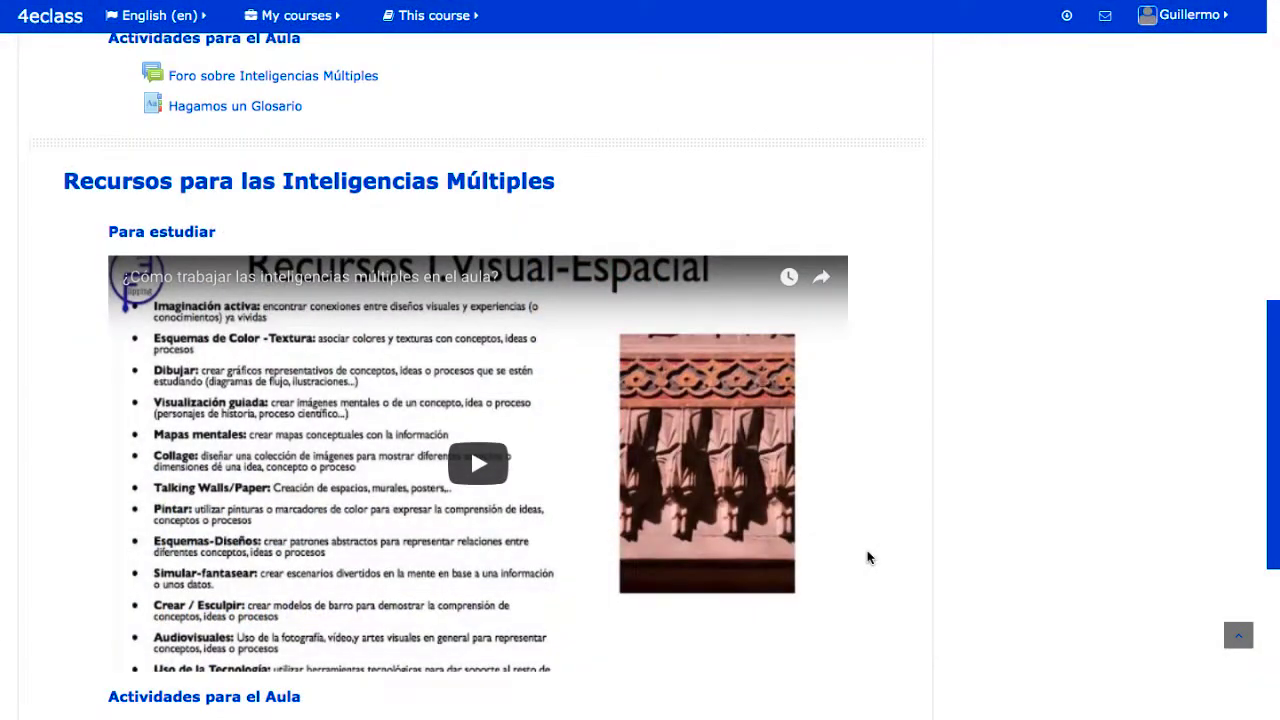
pyautogui.scroll(6, 868, 557)
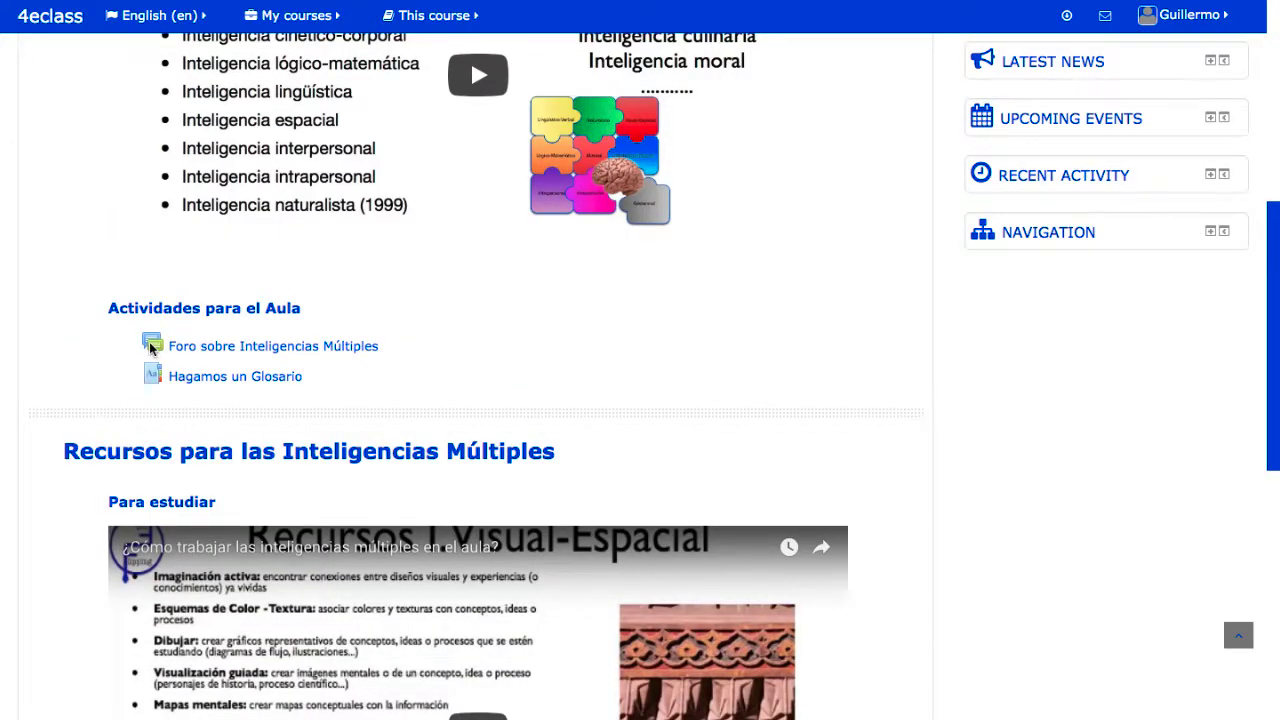
pyautogui.scroll(8, 152, 347)
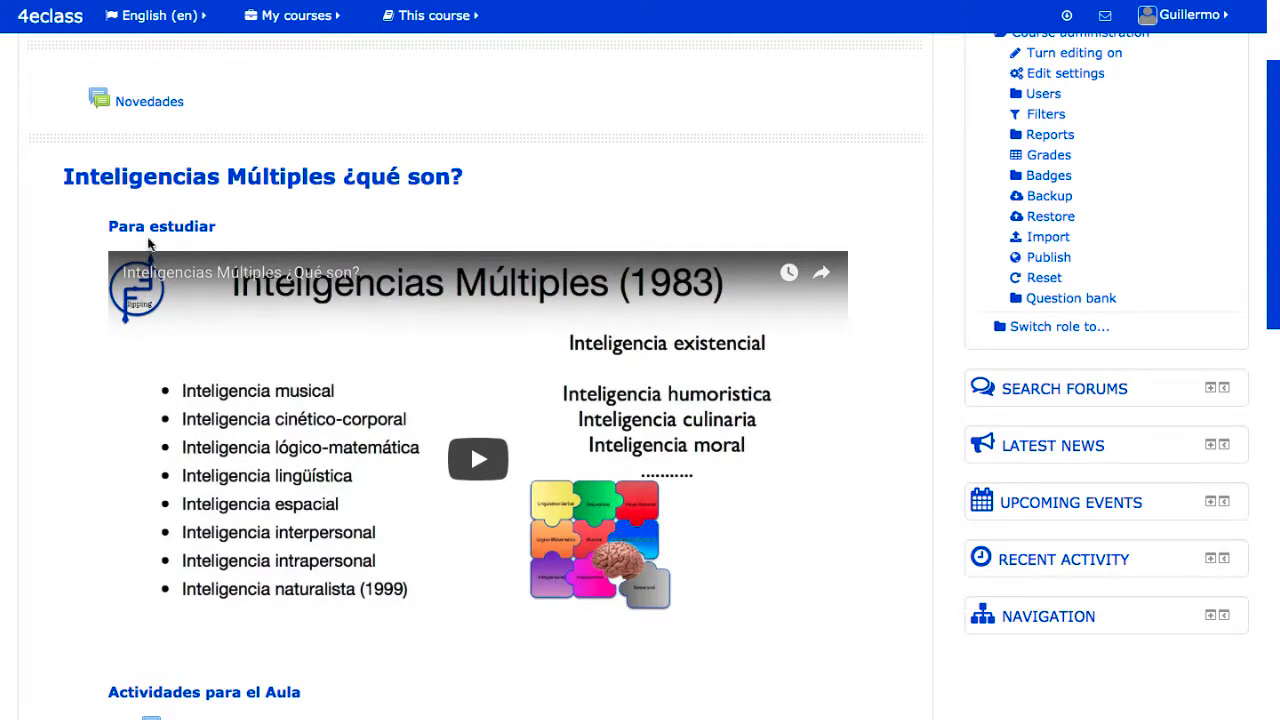
pyautogui.scroll(-14, 148, 240)
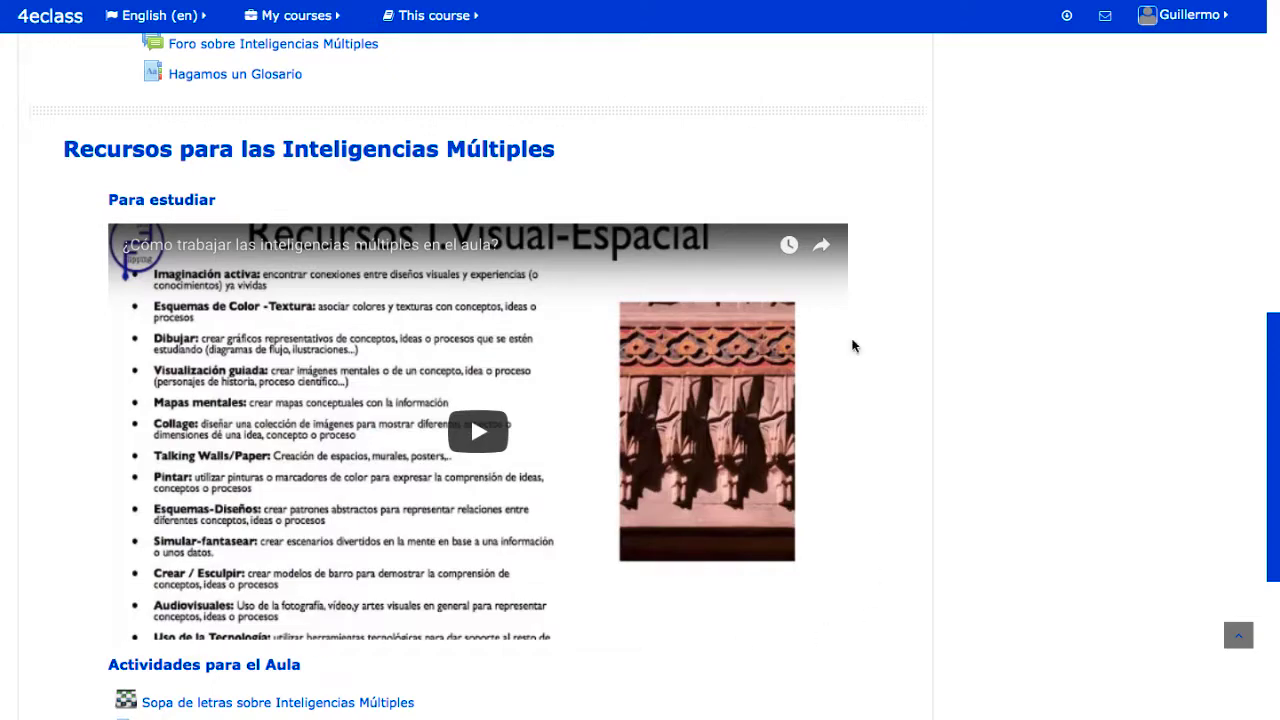
pyautogui.scroll(-8, 108, 349)
pyautogui.scroll(6, 108, 350)
pyautogui.scroll(6, 108, 349)
pyautogui.scroll(-5, 108, 349)
pyautogui.scroll(-1, 110, 349)
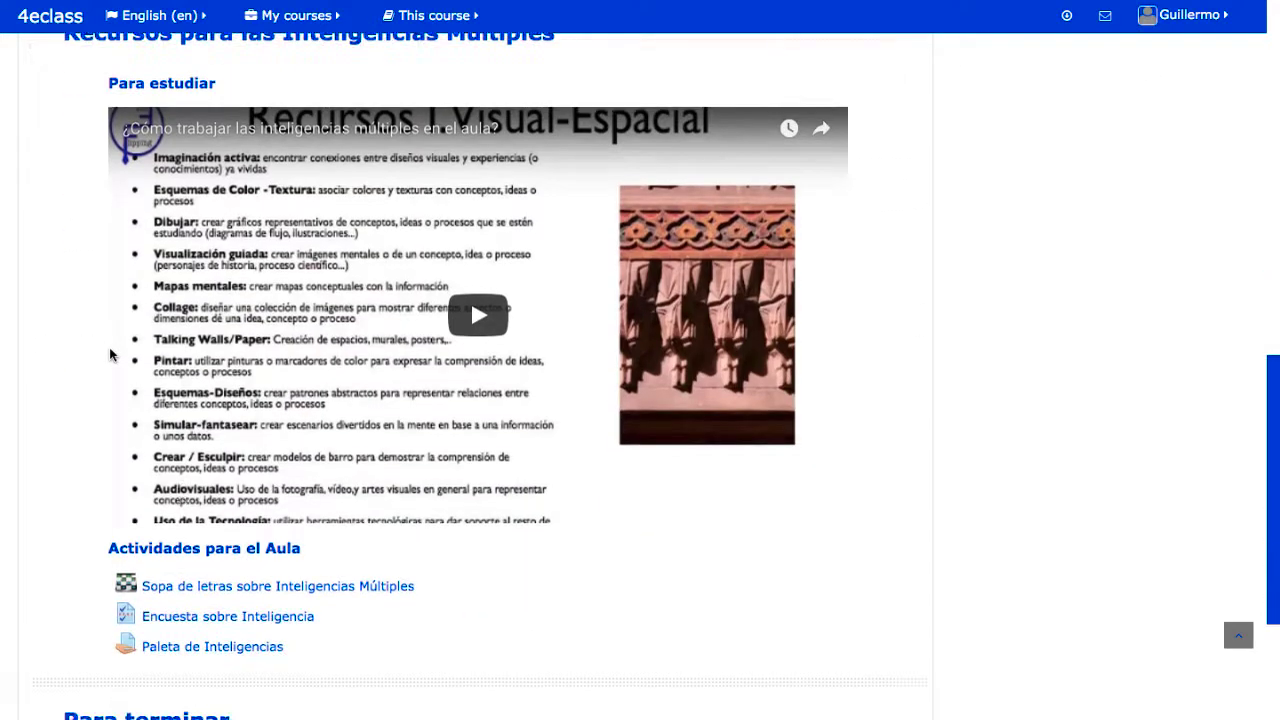
pyautogui.click(238, 618)
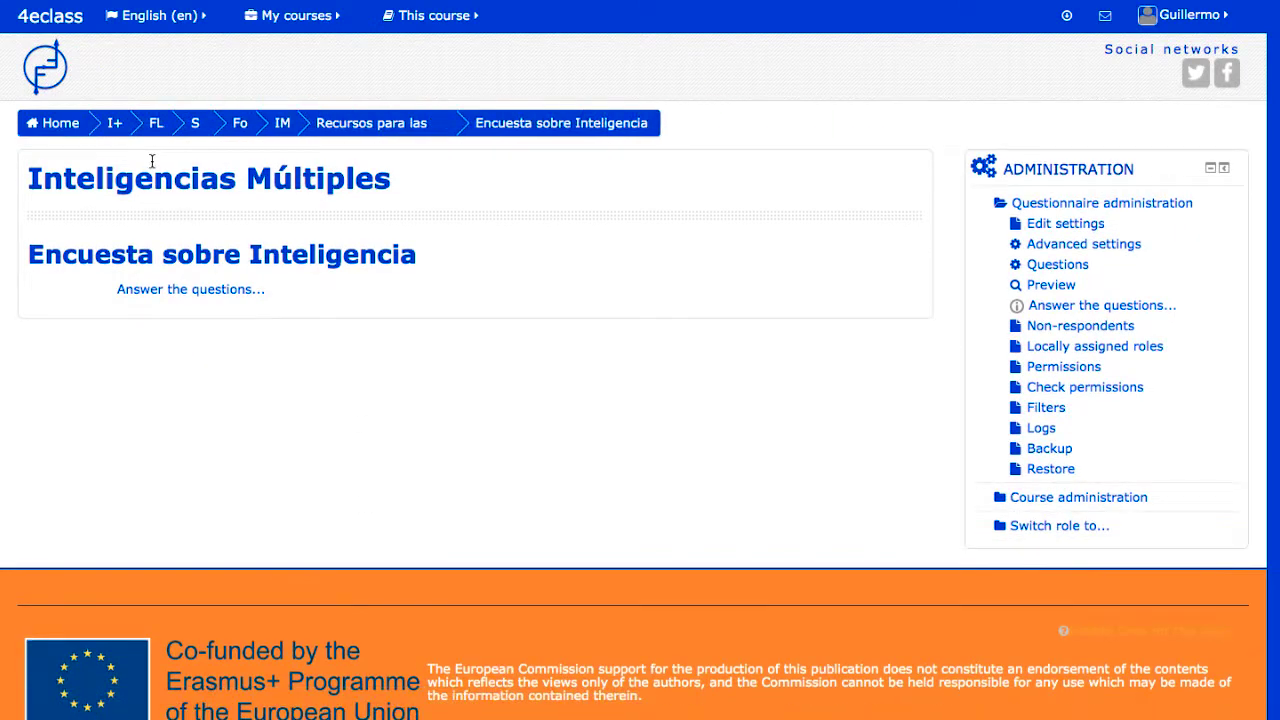
# - Open the Encuesta sobre Inteligencia questions to start answering them
pyautogui.click(200, 291)
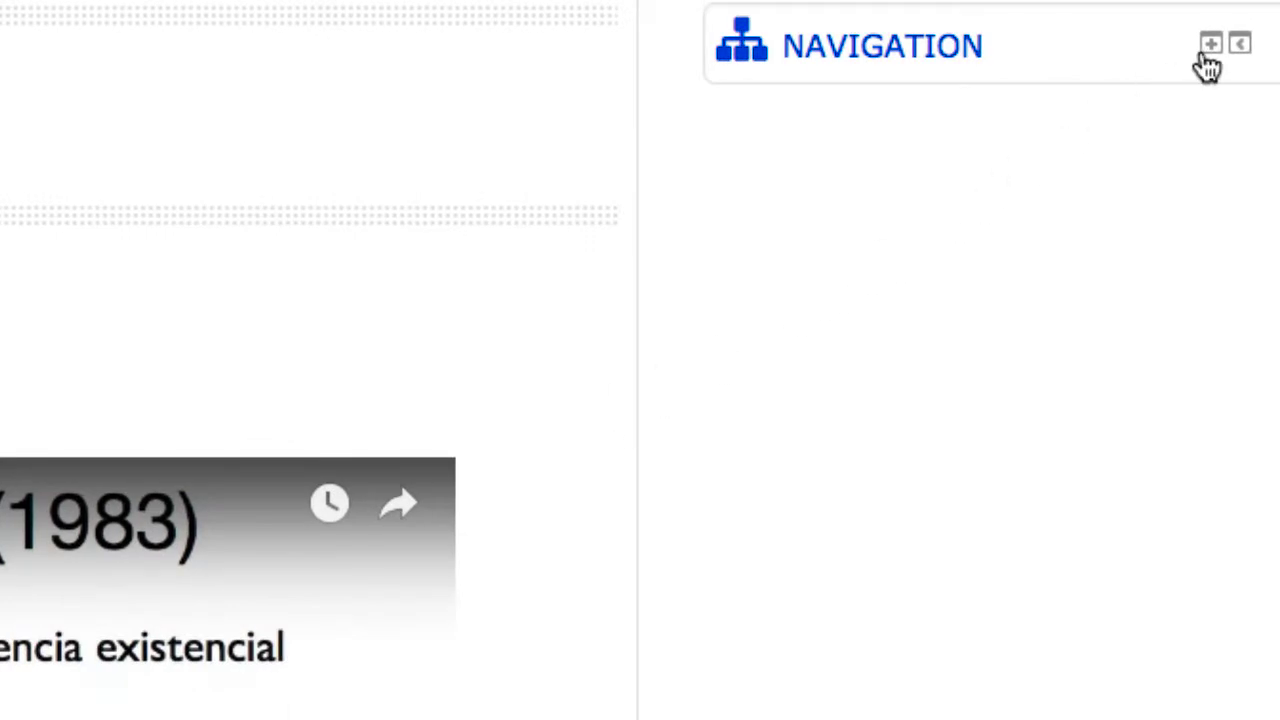
# - Expand the NAVIGATION block, then the ADMINISTRATION block, on the course page
pyautogui.click(1210, 50)
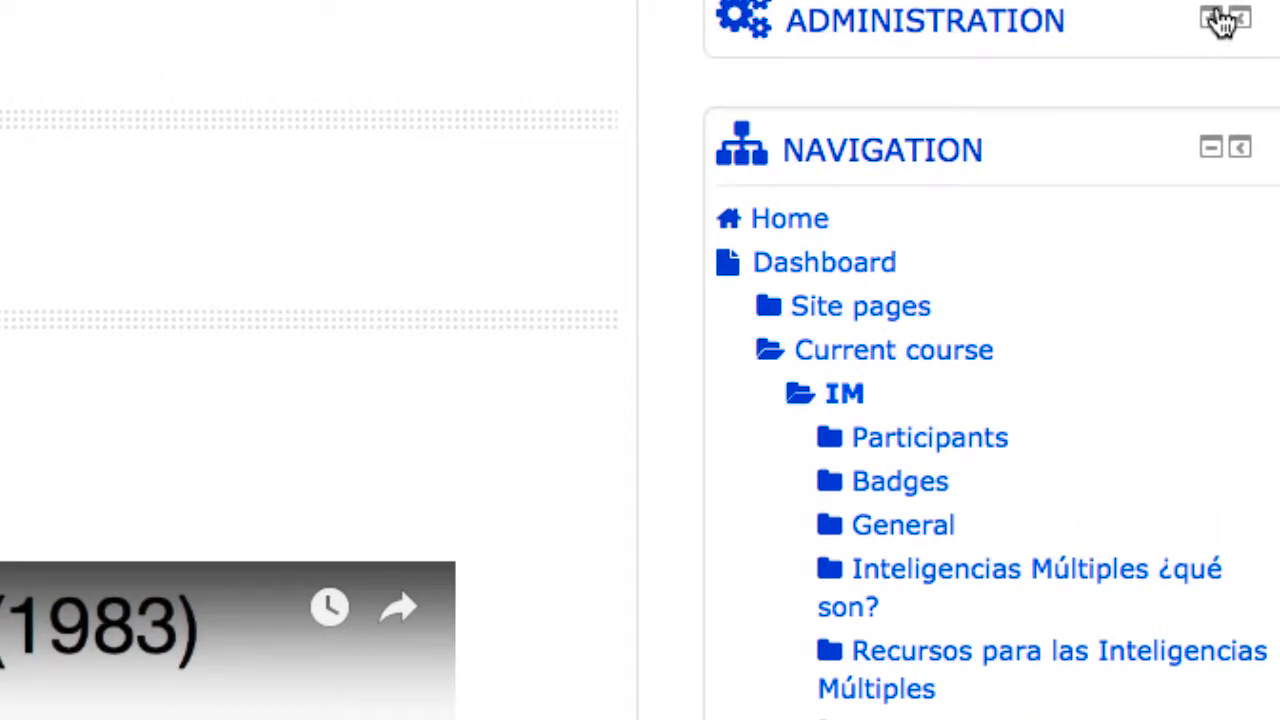
pyautogui.click(1213, 20)
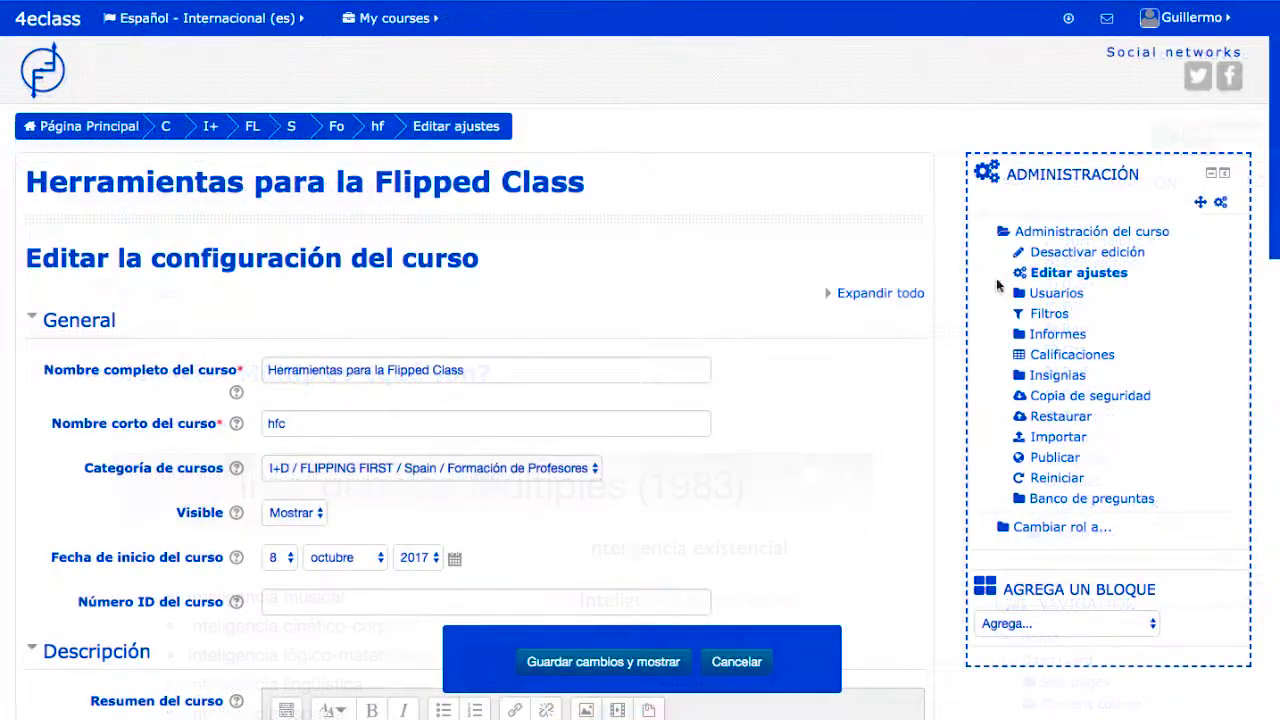
# - In Formato de curso, keep 3 sections and hidden sections 'se muestran en forma colapsada'
pyautogui.scroll(-10, 772, 389)
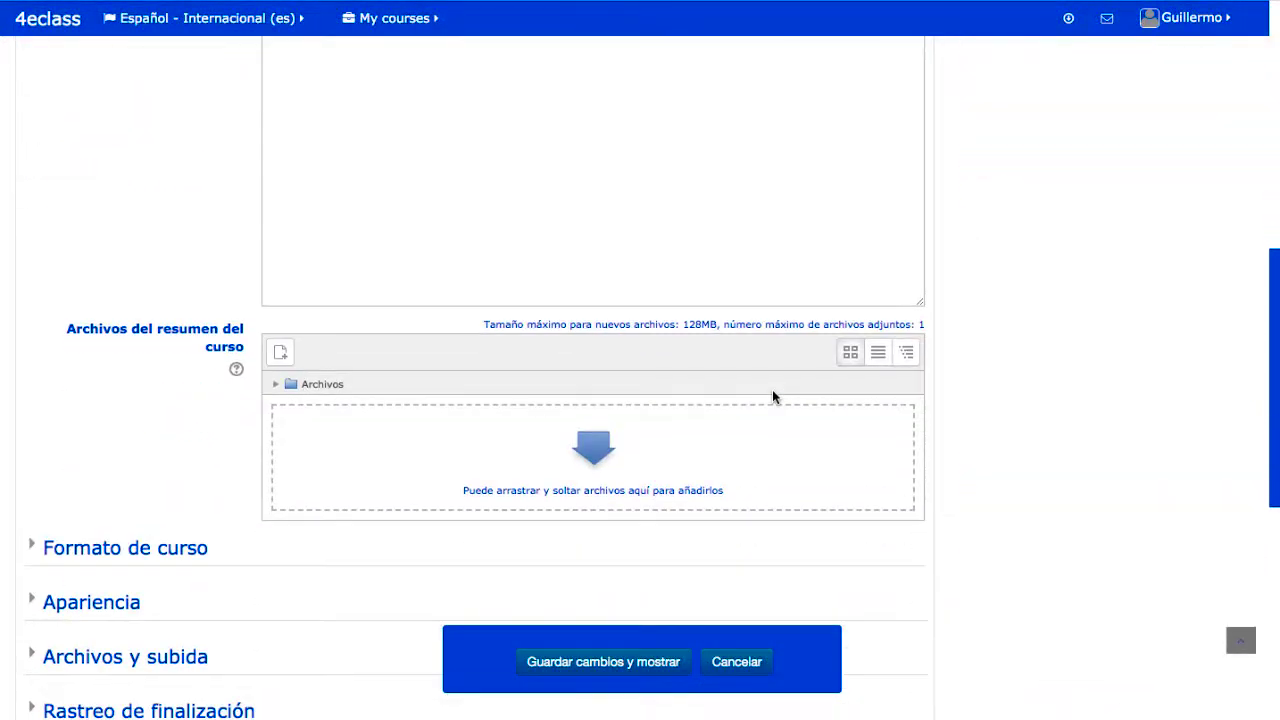
pyautogui.scroll(-2, 772, 397)
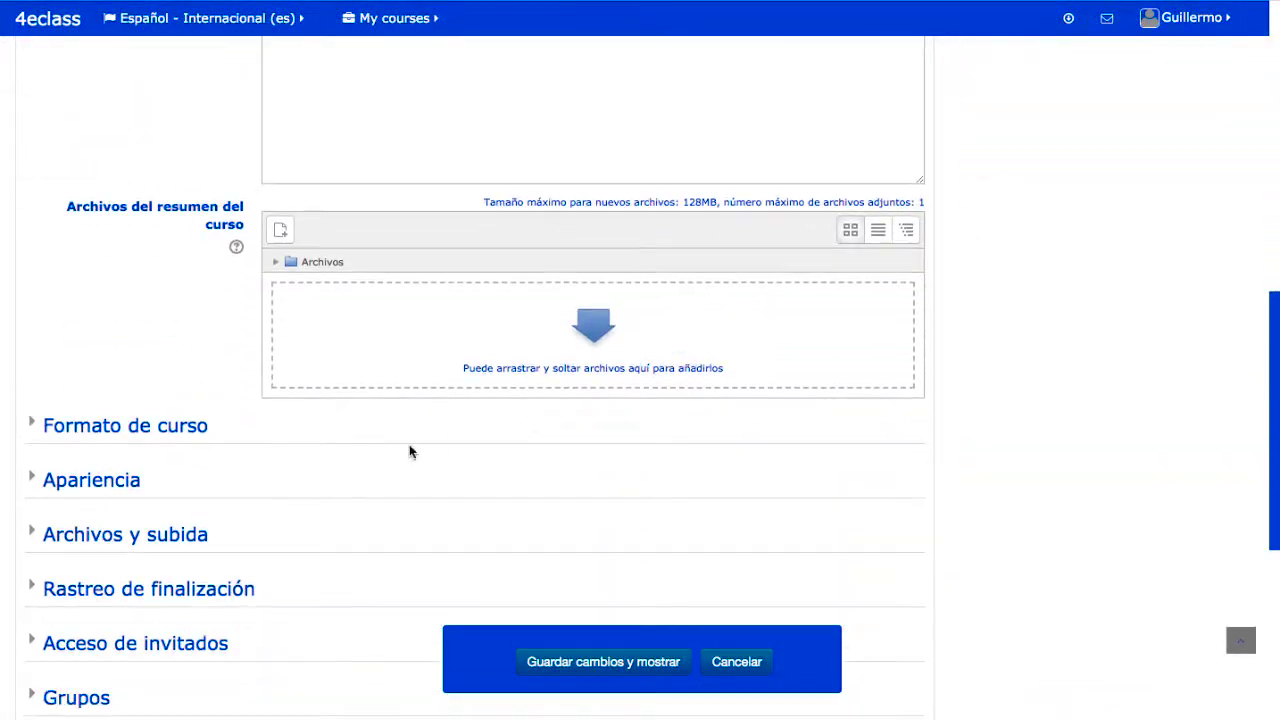
pyautogui.click(178, 426)
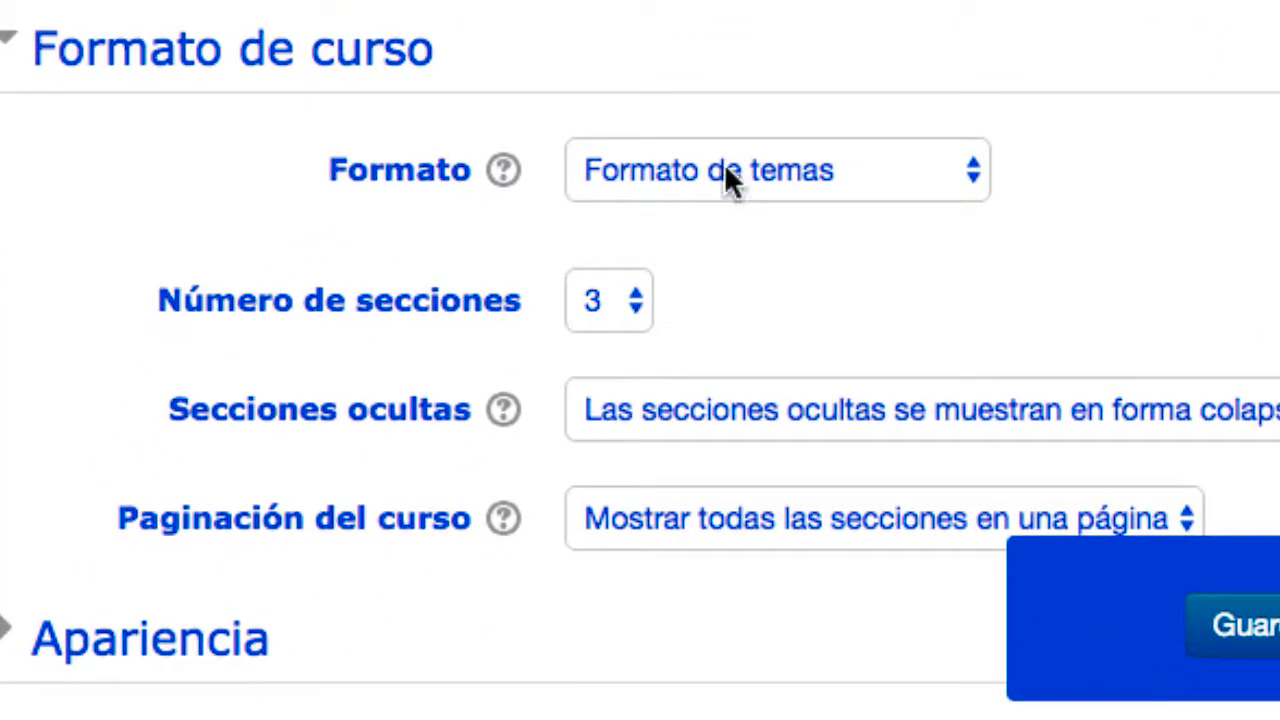
pyautogui.click(335, 474)
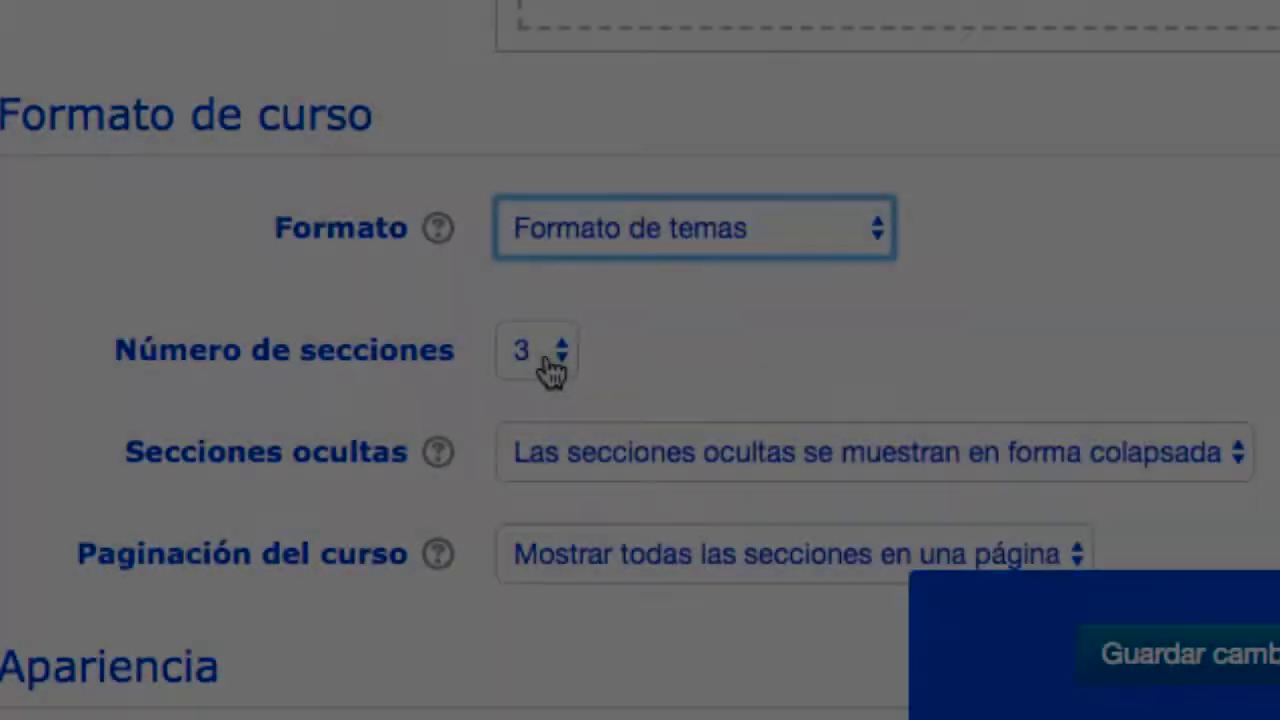
pyautogui.click(549, 355)
pyautogui.click(791, 334)
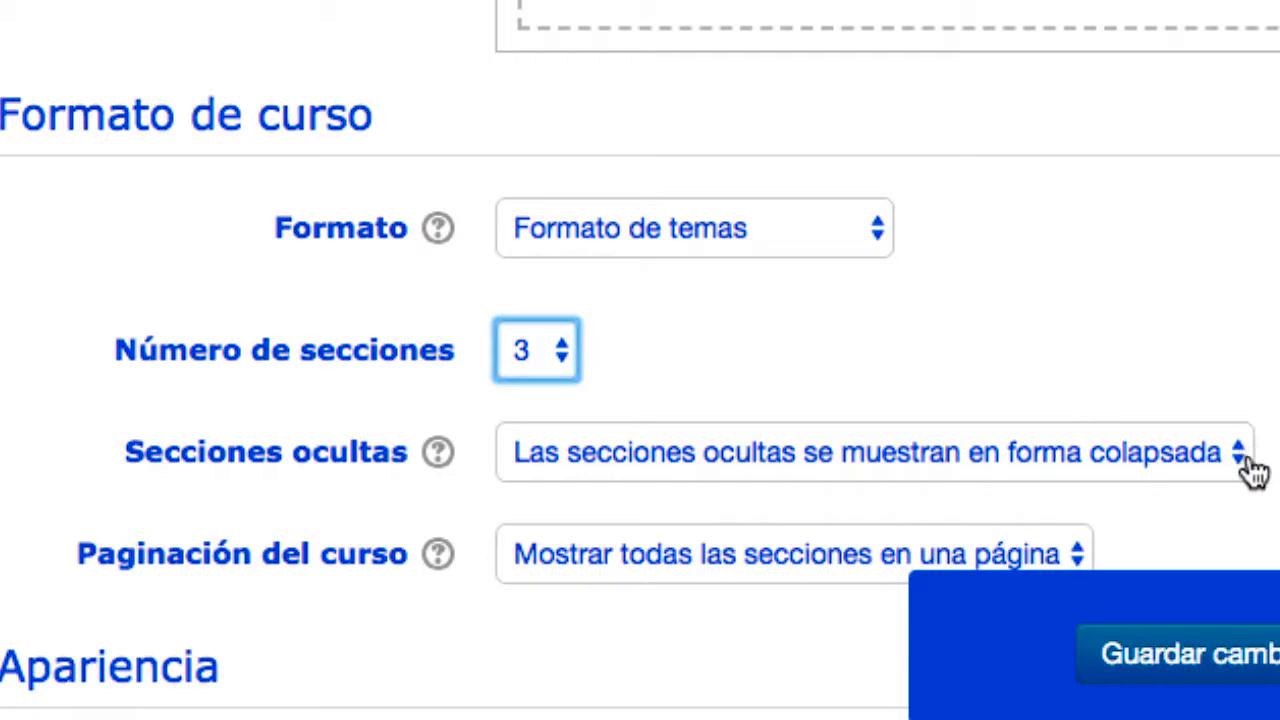
pyautogui.click(1250, 465)
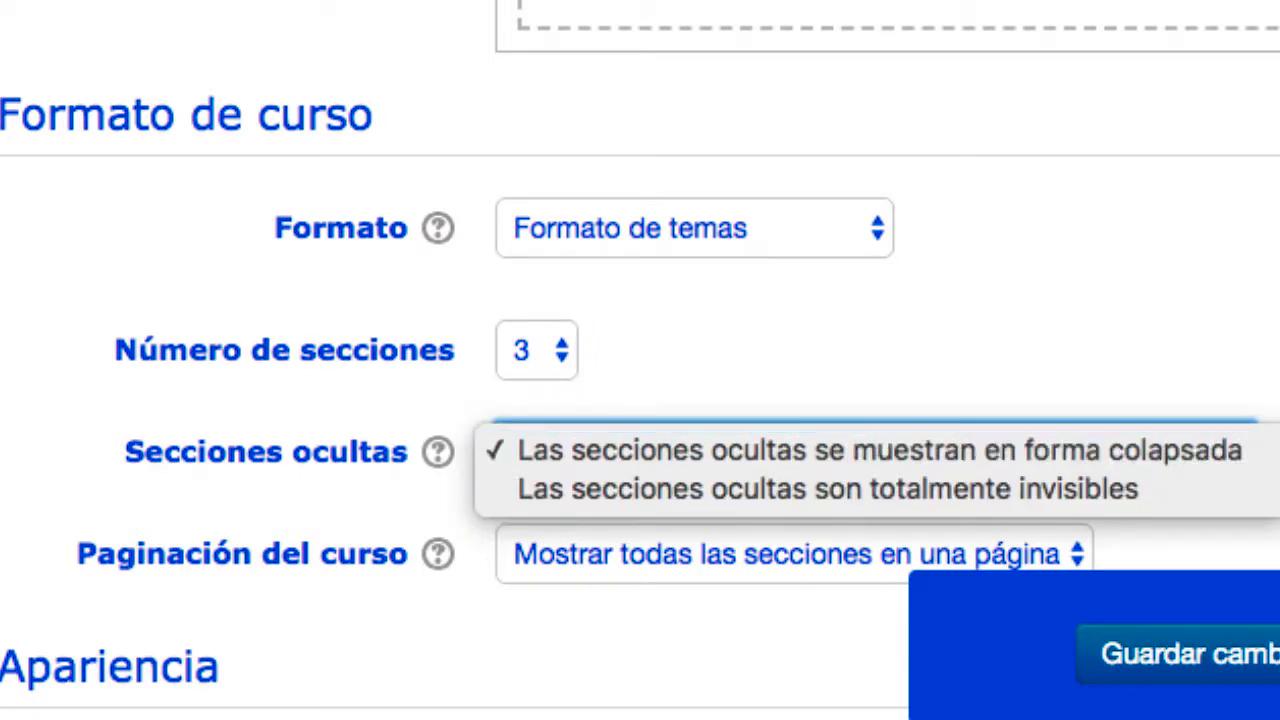
pyautogui.click(1249, 451)
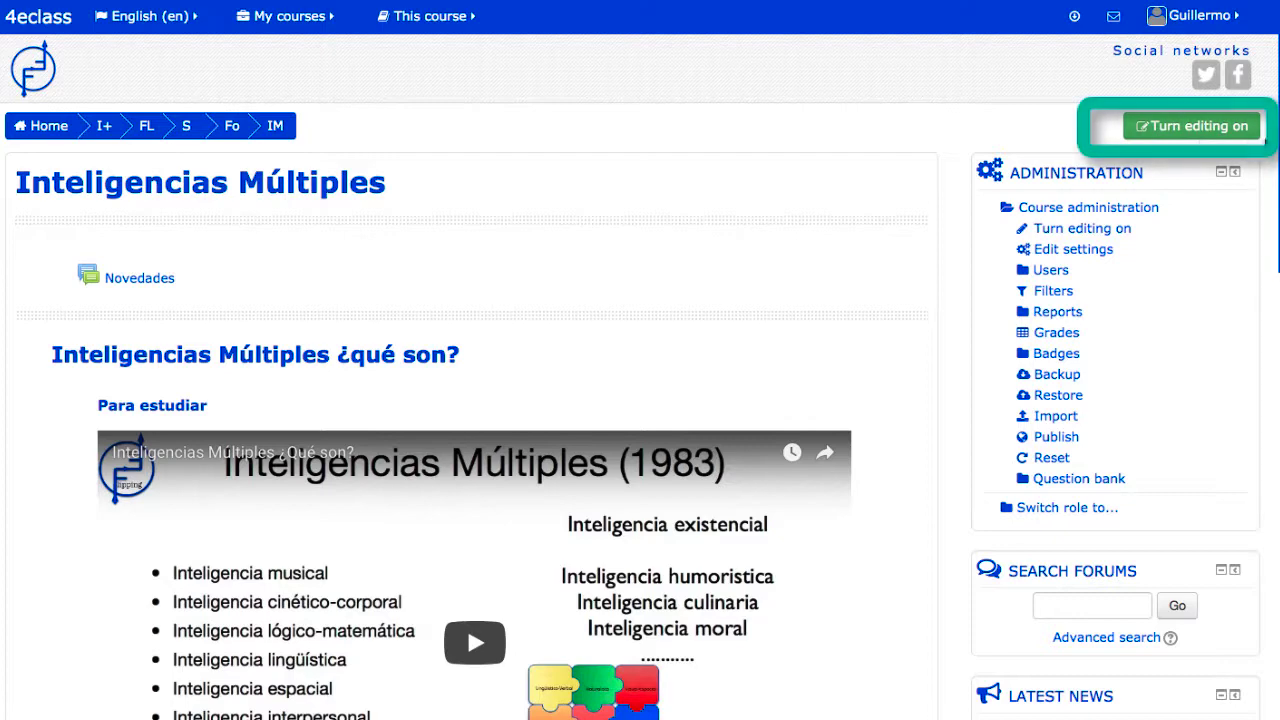
# - With editing on, drag Foro sobre Inteligencias Múltiples above Hagamos un Glosario in Actividades para el Aula
pyautogui.click(1211, 139)
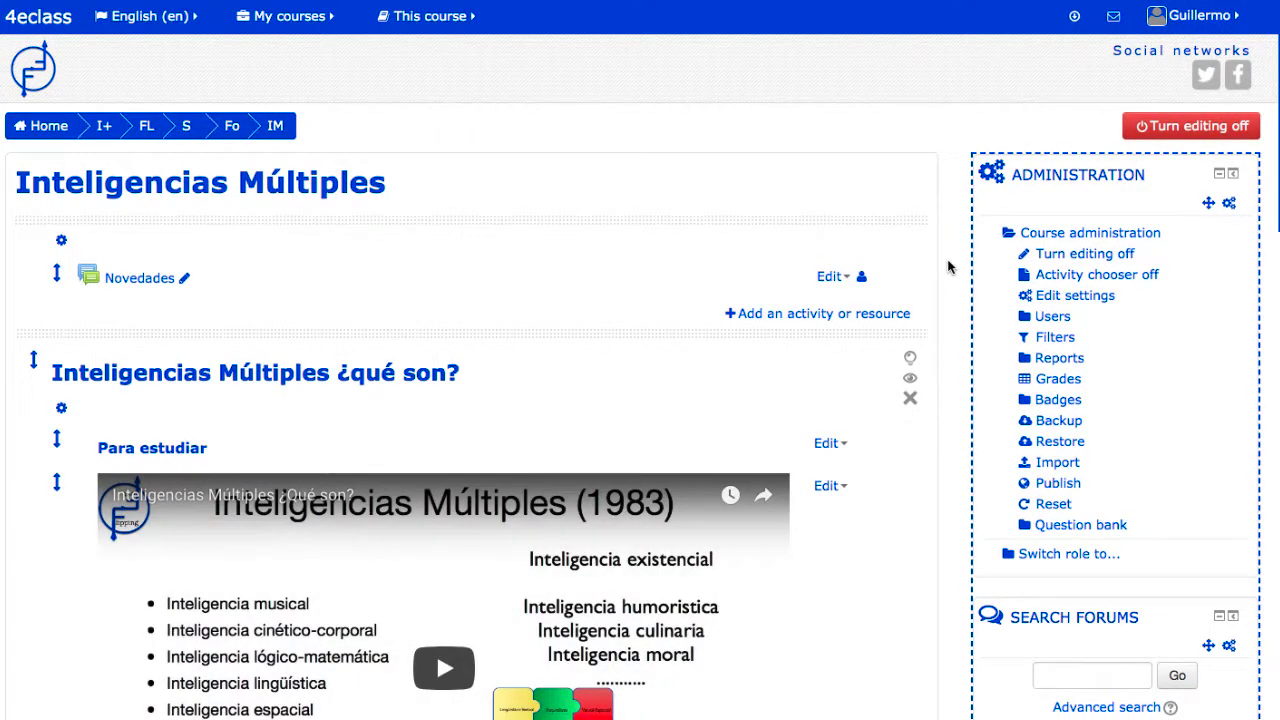
pyautogui.scroll(-4, 957, 287)
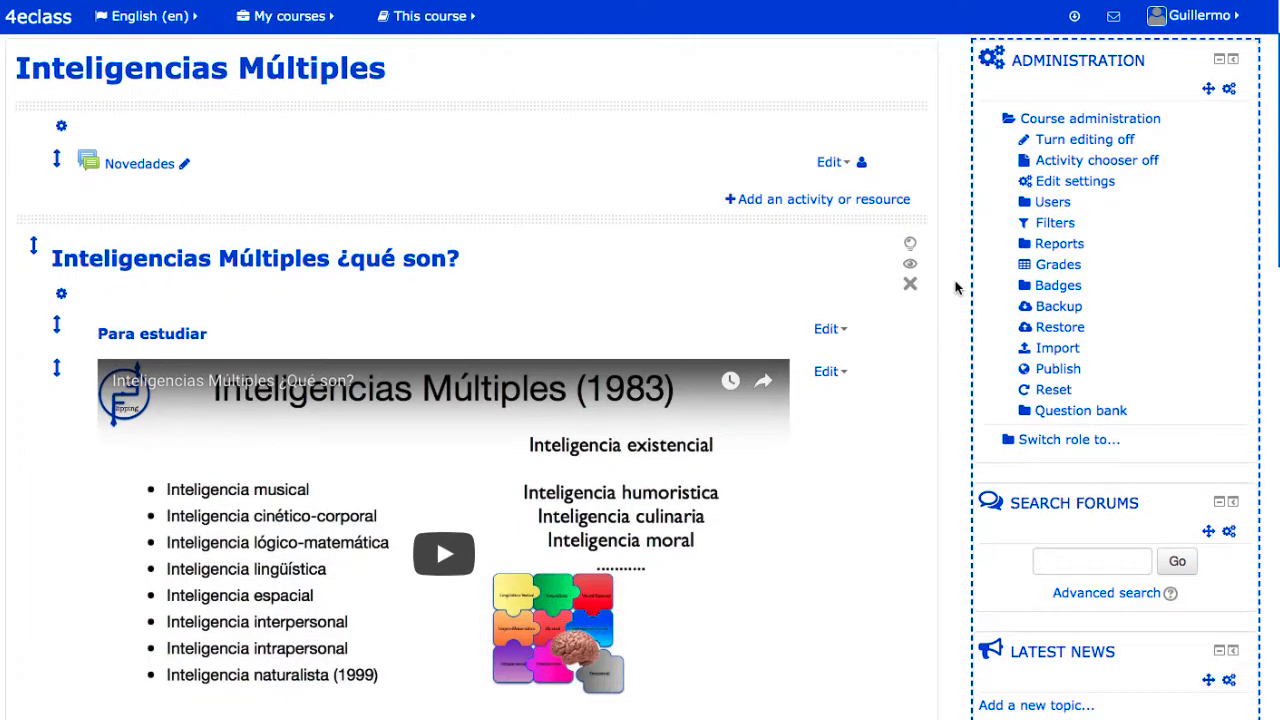
pyautogui.scroll(-8, 957, 287)
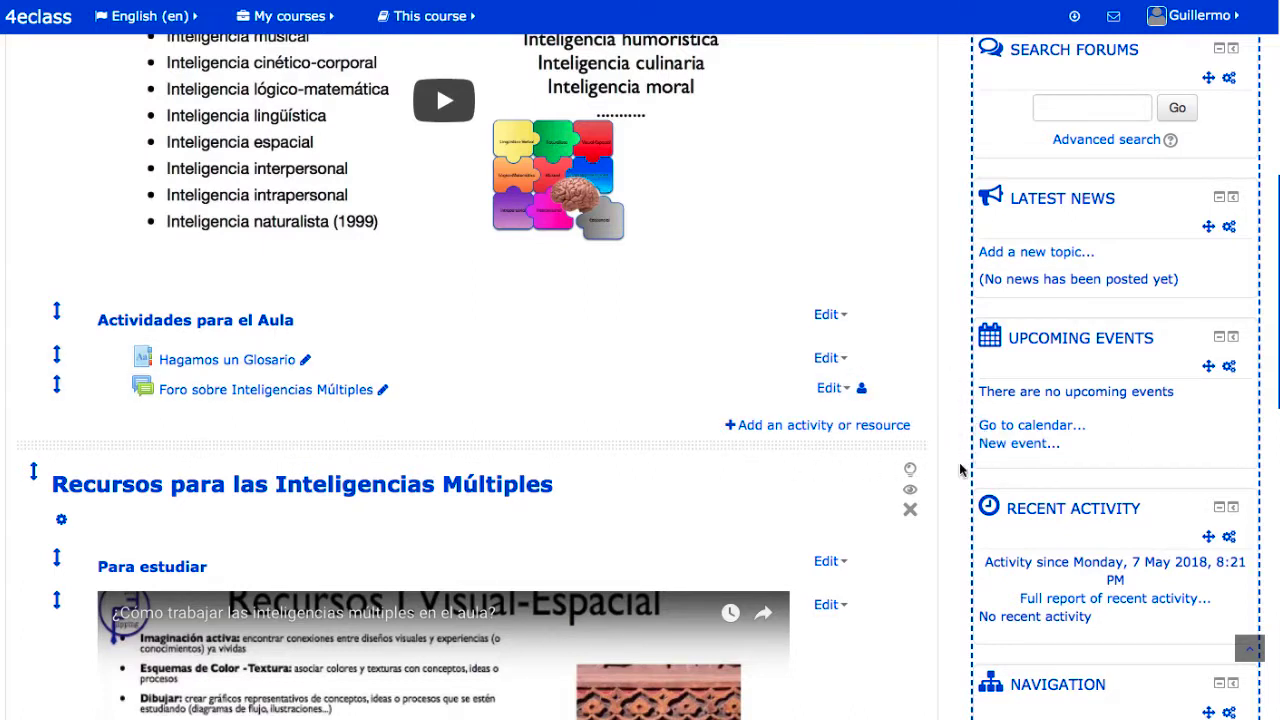
pyautogui.scroll(-1, 960, 468)
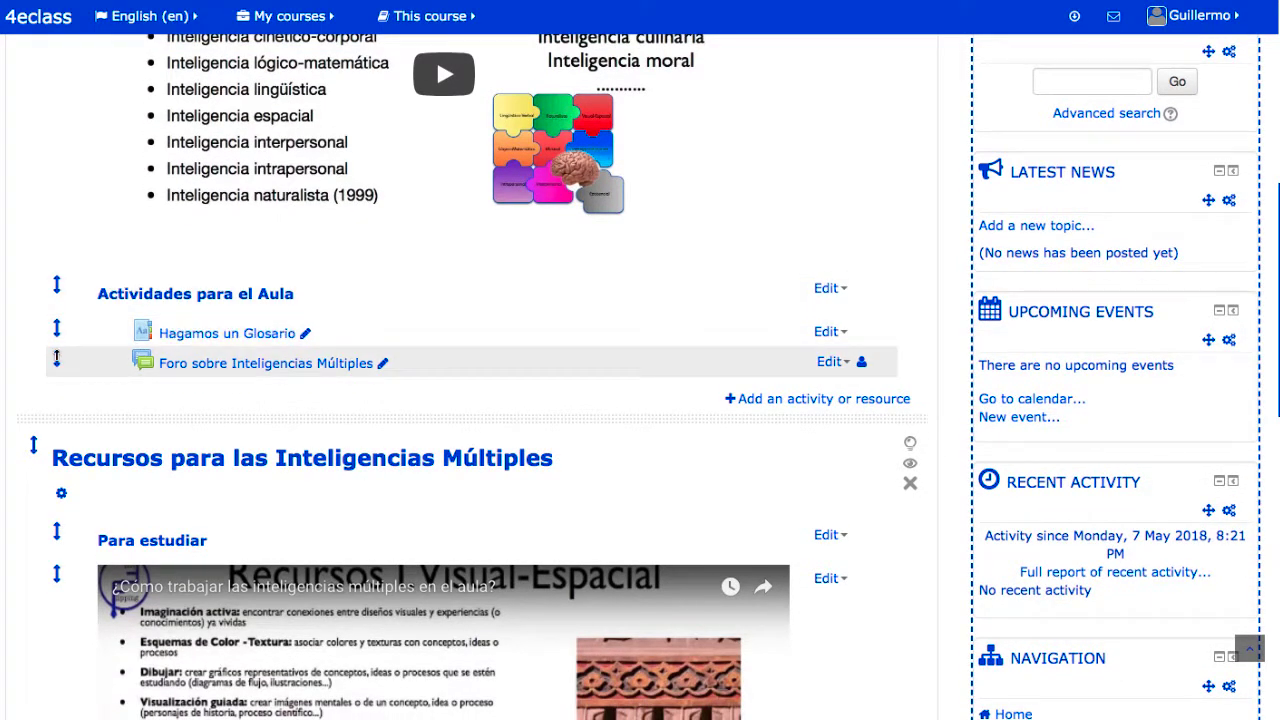
pyautogui.moveTo(56, 358)
pyautogui.mouseDown()
pyautogui.moveTo(57, 320)
pyautogui.moveTo(53, 334)
pyautogui.mouseUp()
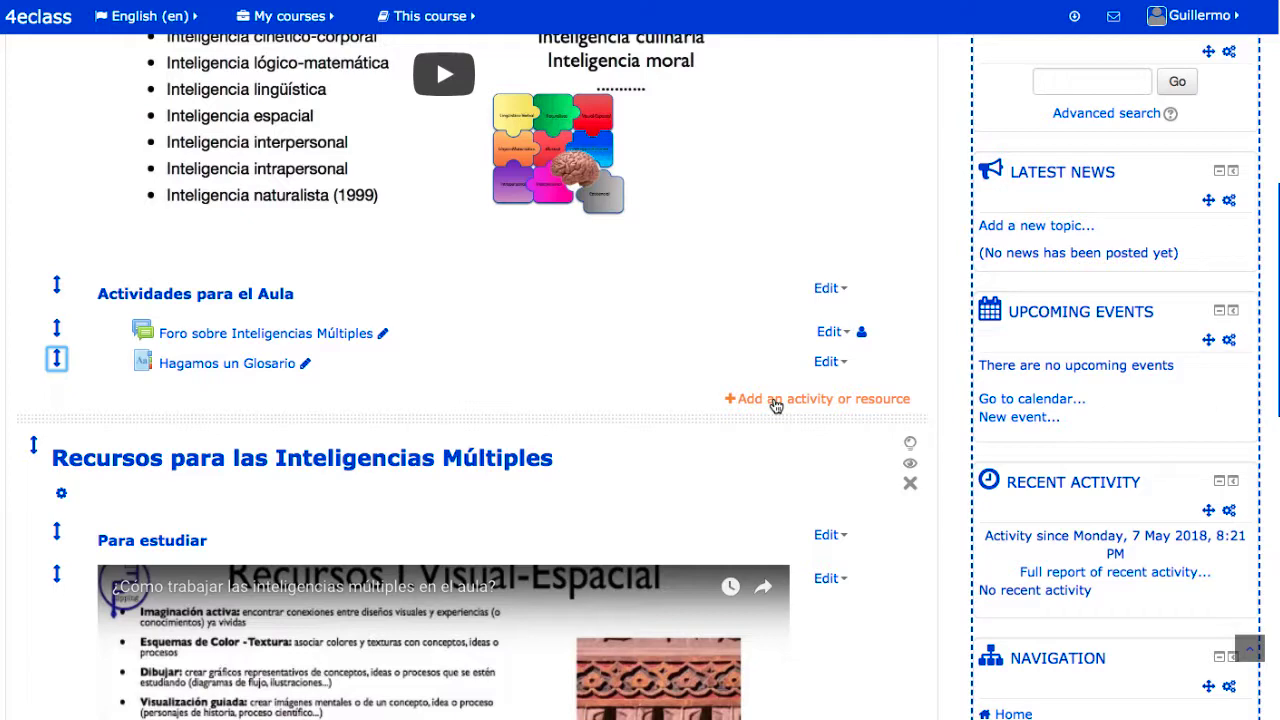
# - In the activity chooser for Inteligencias Múltiples ¿qué son?, select Glossary and add it
pyautogui.click(776, 402)
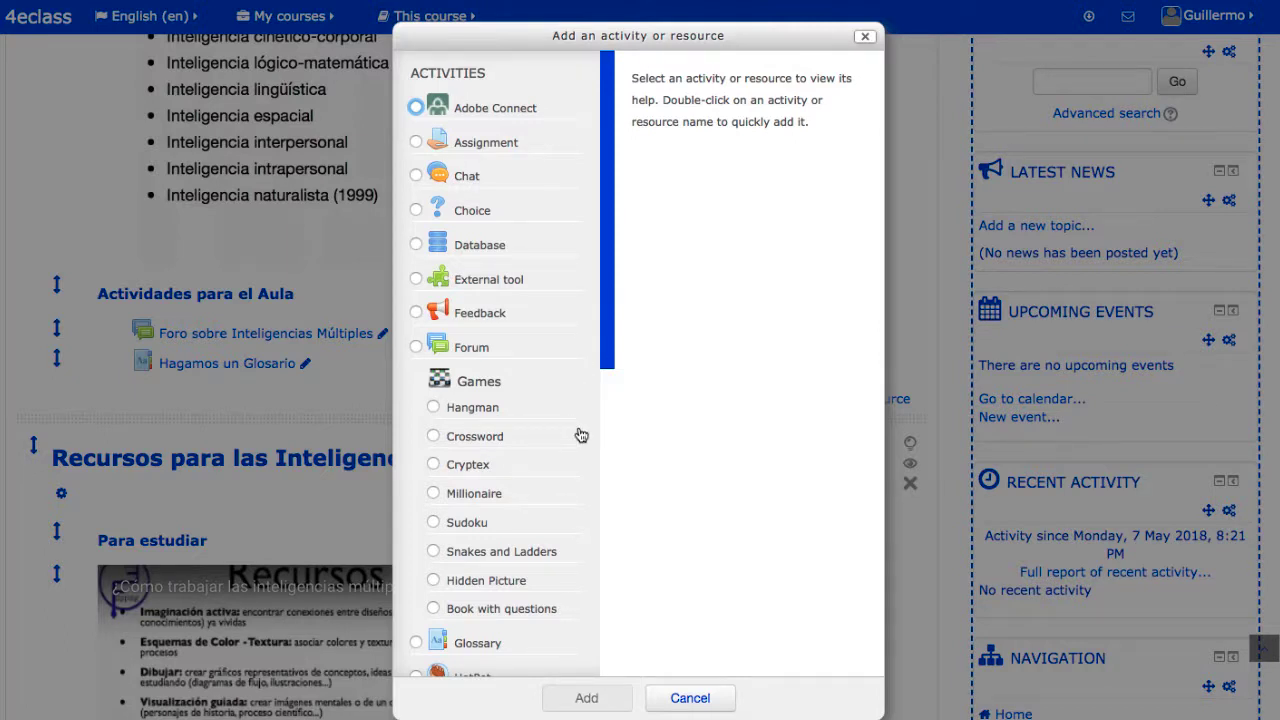
pyautogui.scroll(-5, 528, 435)
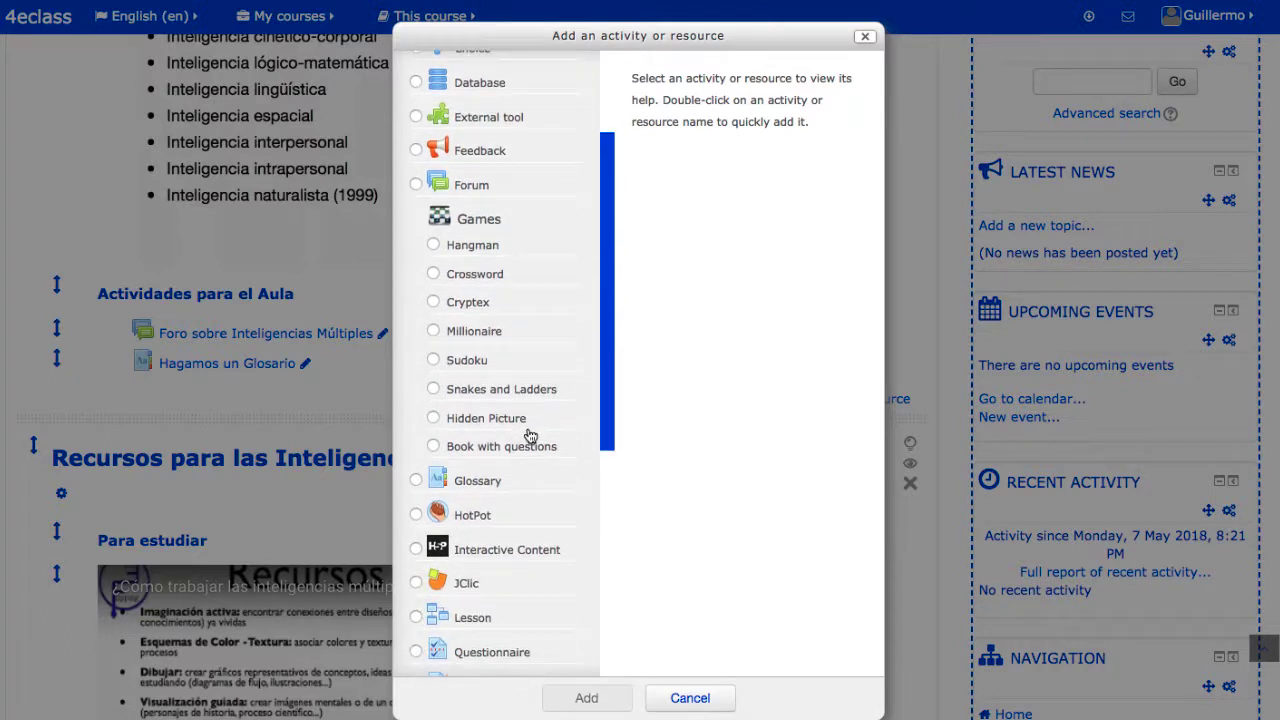
pyautogui.scroll(-9, 530, 435)
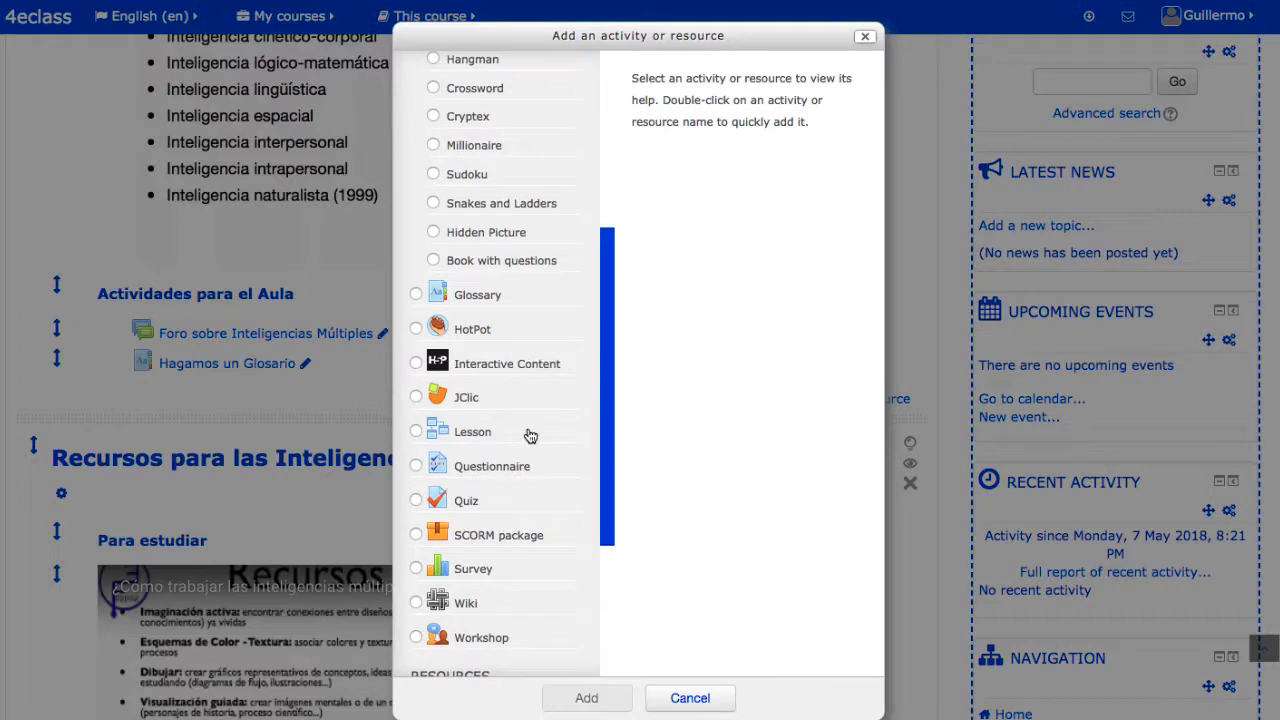
pyautogui.scroll(-3, 530, 435)
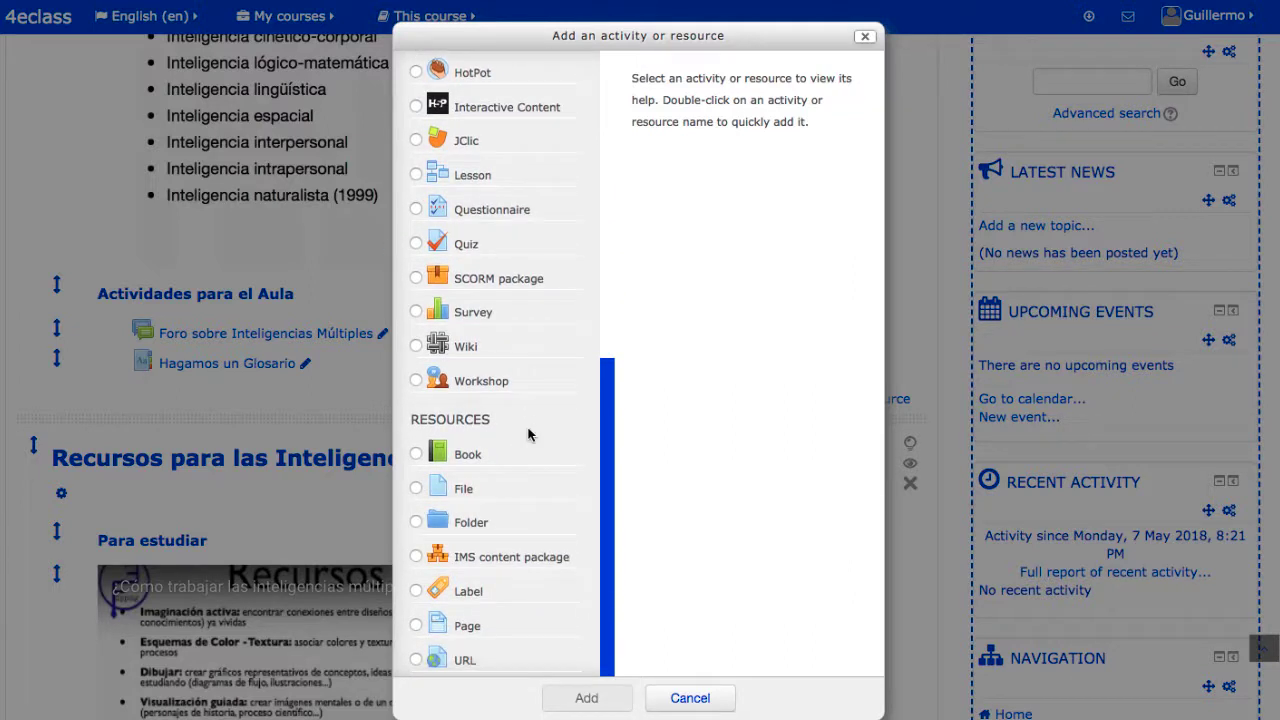
pyautogui.scroll(2, 528, 433)
pyautogui.scroll(2, 528, 434)
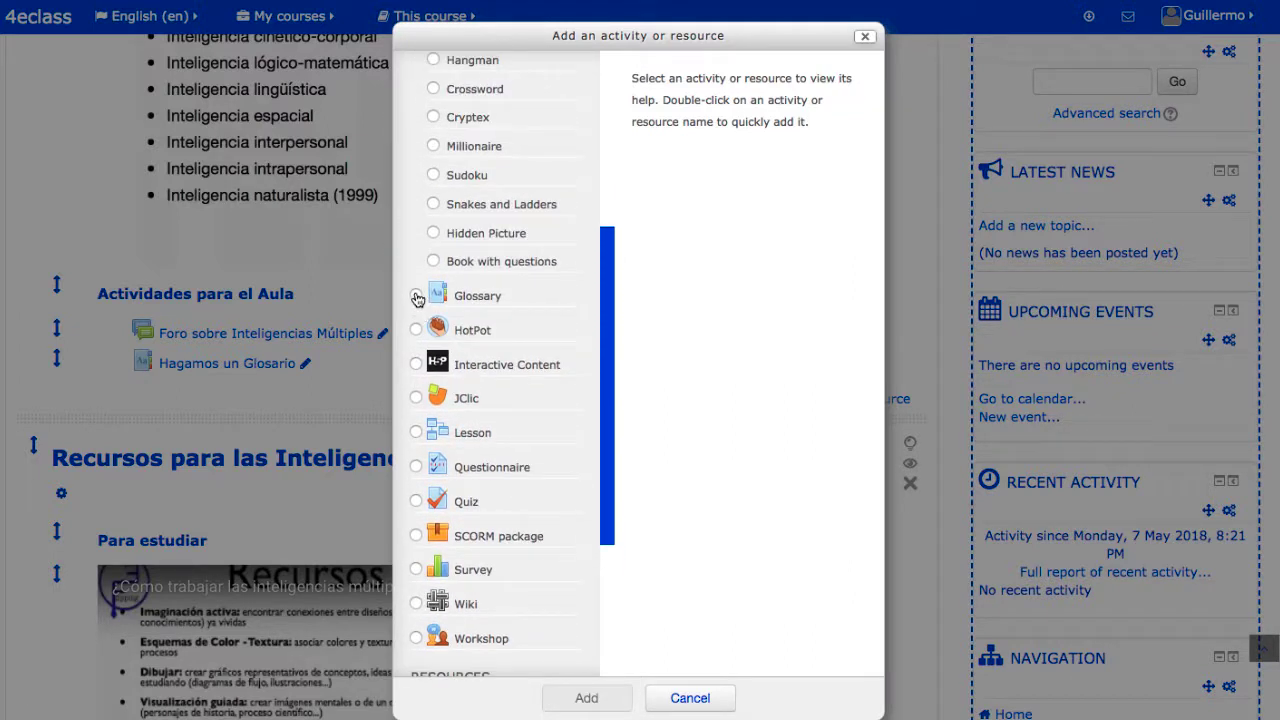
pyautogui.click(415, 295)
pyautogui.click(588, 698)
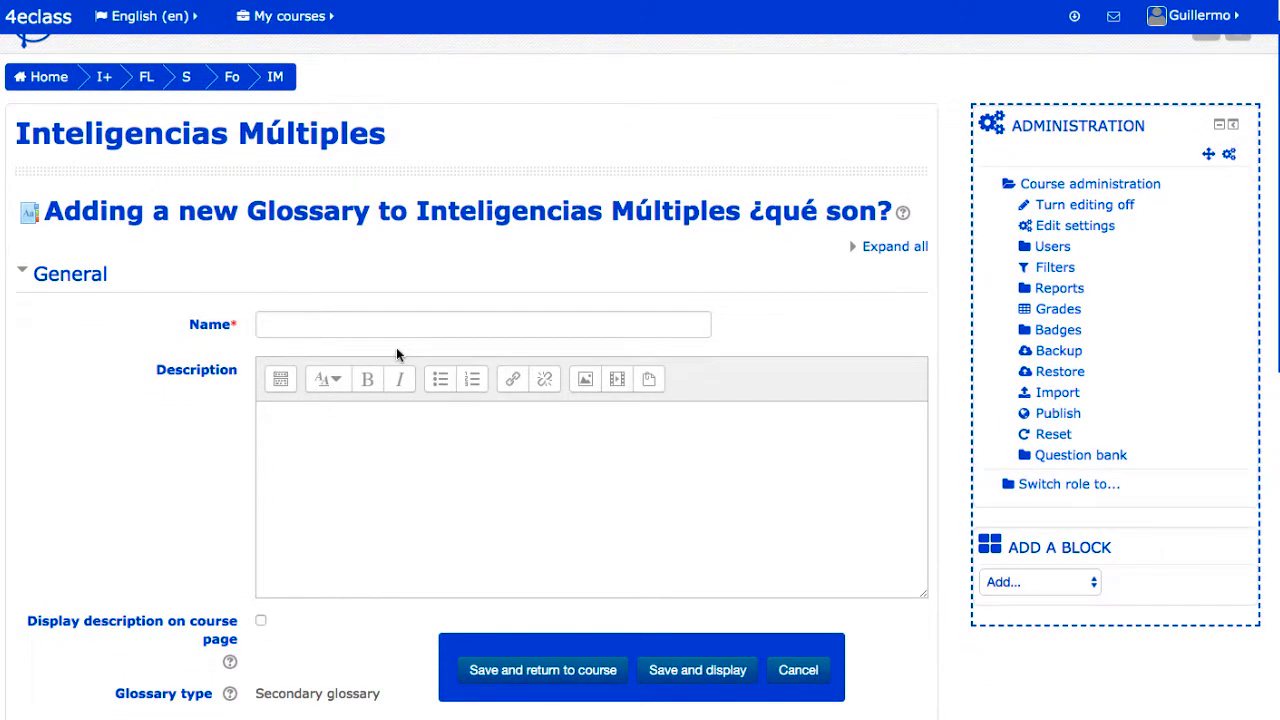
# - Focus the glossary Name field and scroll through the new glossary form's sections
pyautogui.click(375, 327)
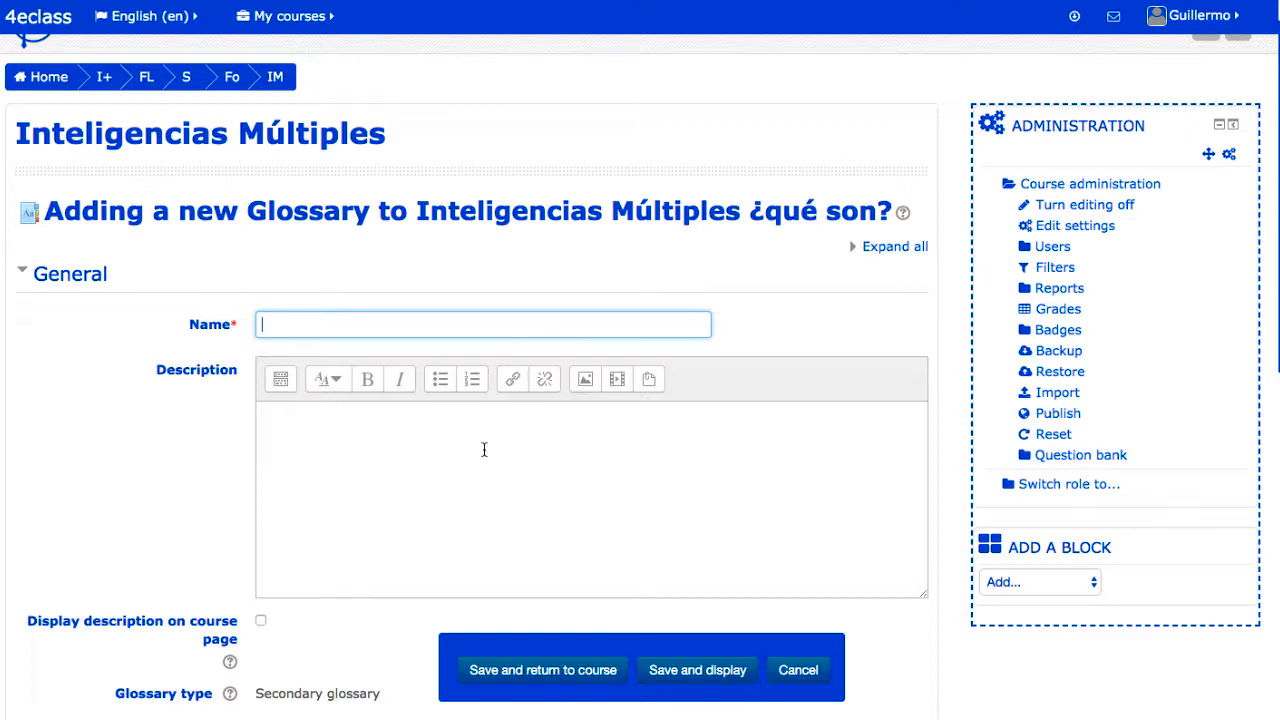
pyautogui.scroll(-3, 208, 455)
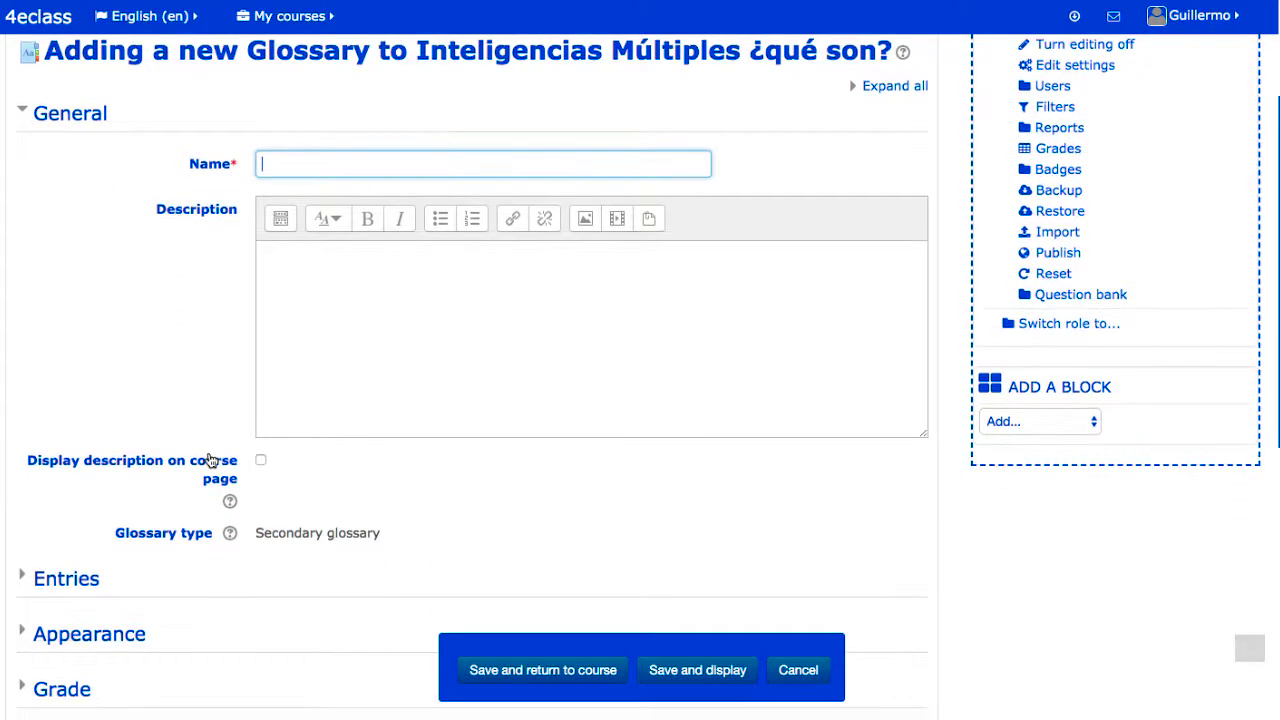
pyautogui.scroll(-3, 208, 459)
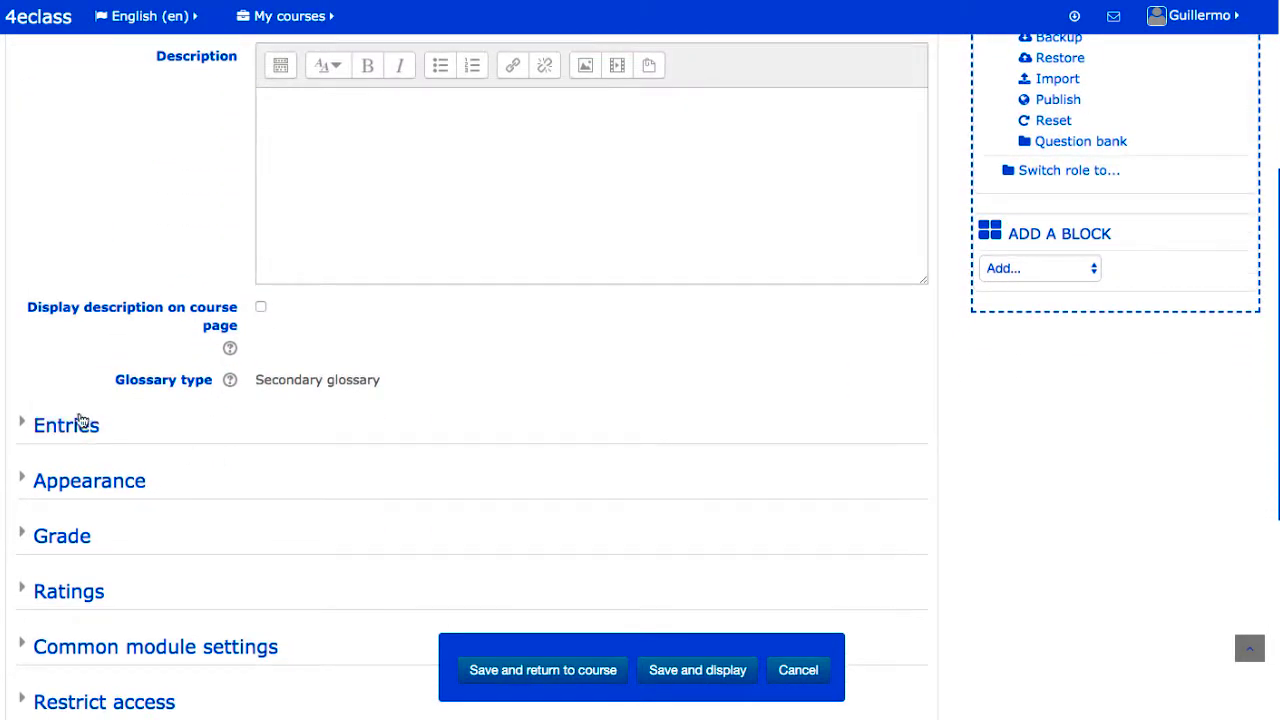
pyautogui.scroll(-3, 206, 420)
pyautogui.scroll(8, 208, 421)
pyautogui.scroll(2, 208, 421)
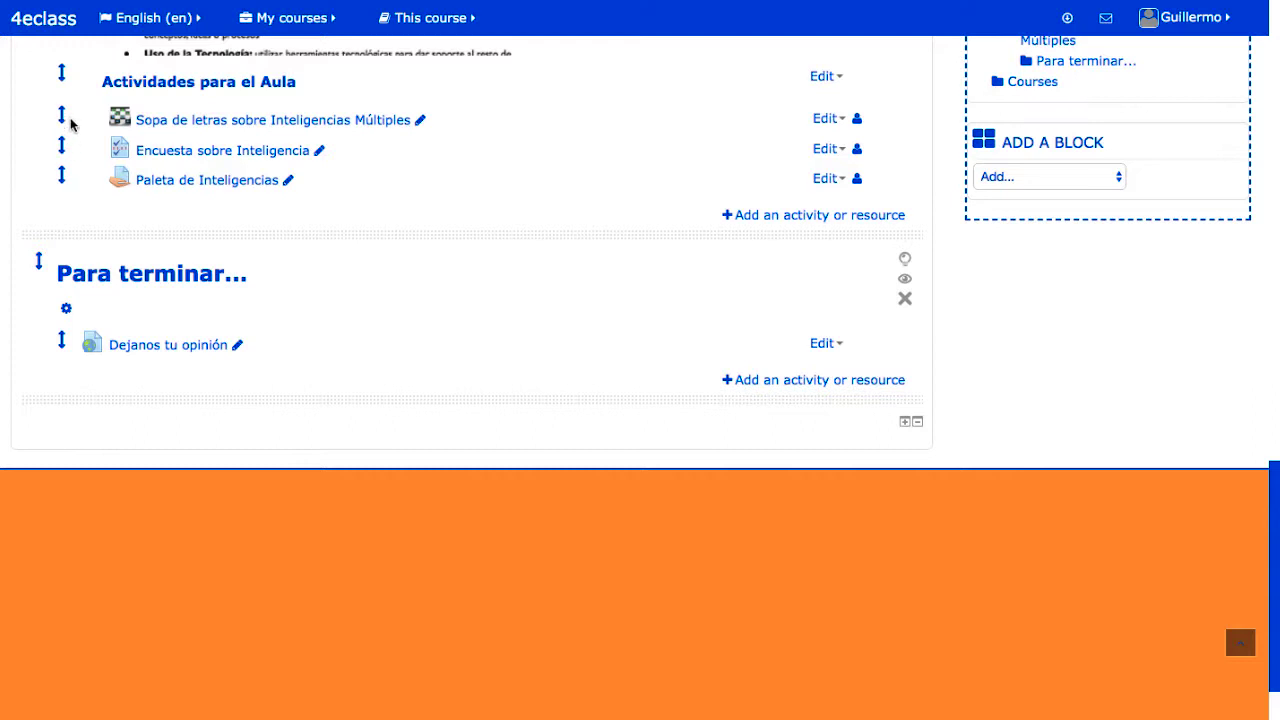
# - Move Paleta de Inteligencias into the Para terminar... section and scroll through the course page
pyautogui.moveTo(61, 175)
pyautogui.mouseDown()
pyautogui.moveTo(88, 249)
pyautogui.moveTo(51, 331)
pyautogui.moveTo(94, 234)
pyautogui.moveTo(60, 181)
pyautogui.mouseUp()
pyautogui.scroll(15, 170, 214)
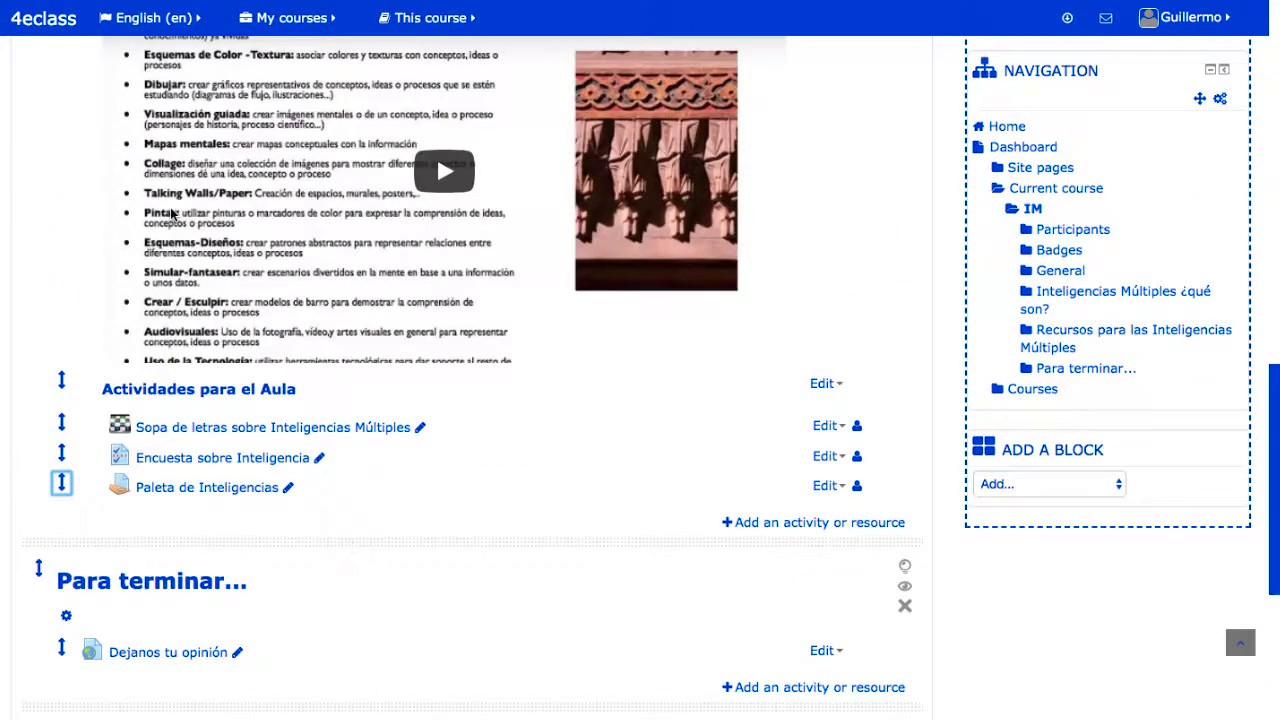
pyautogui.scroll(6, 170, 214)
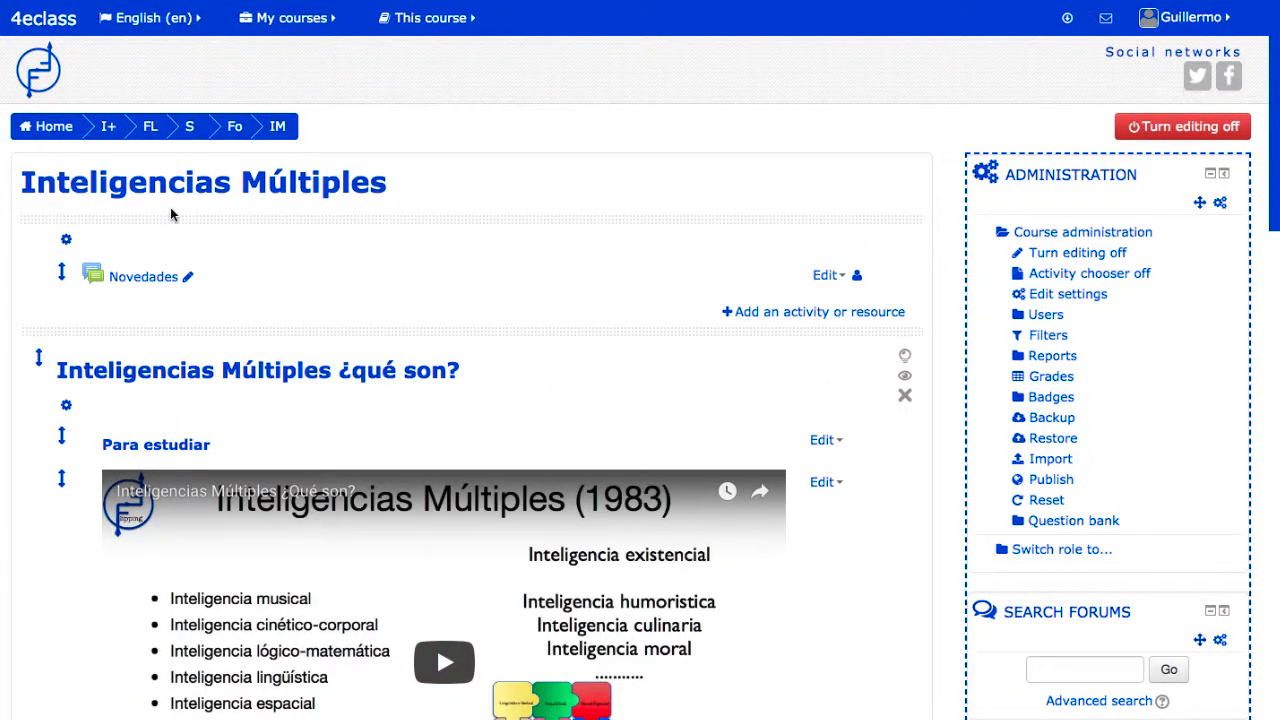
pyautogui.scroll(-3, 170, 214)
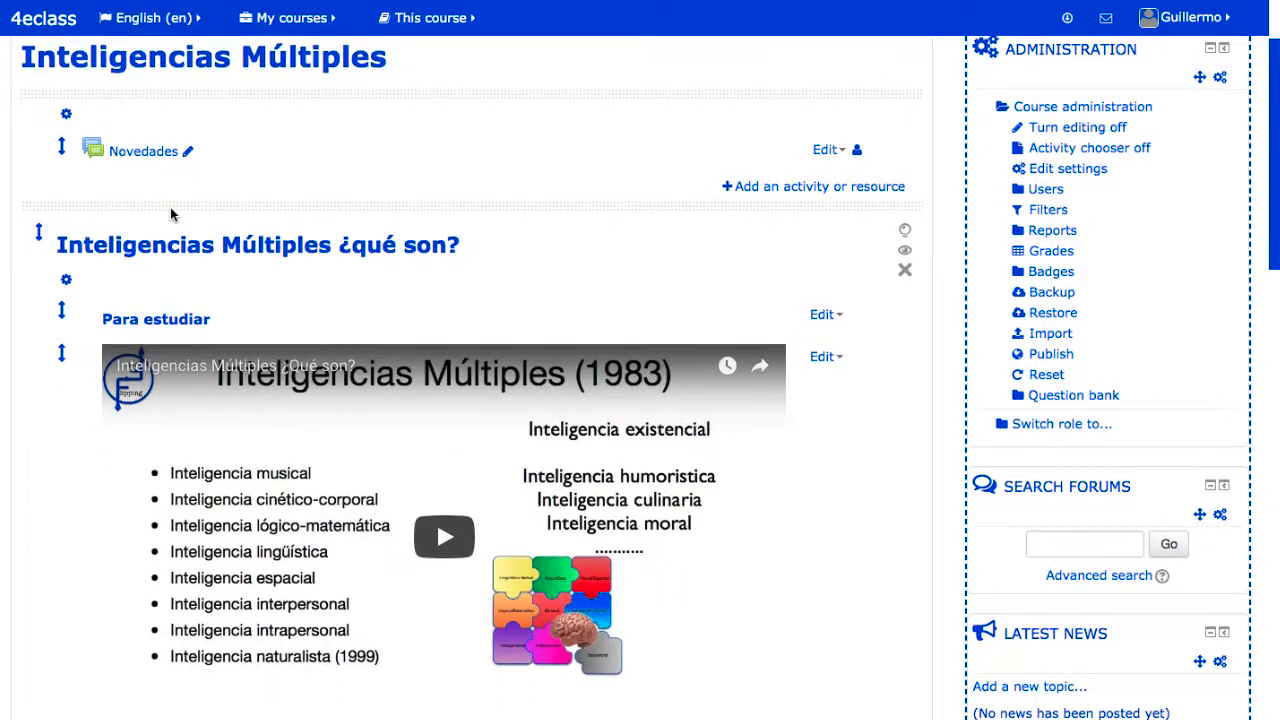
pyautogui.scroll(-15, 170, 214)
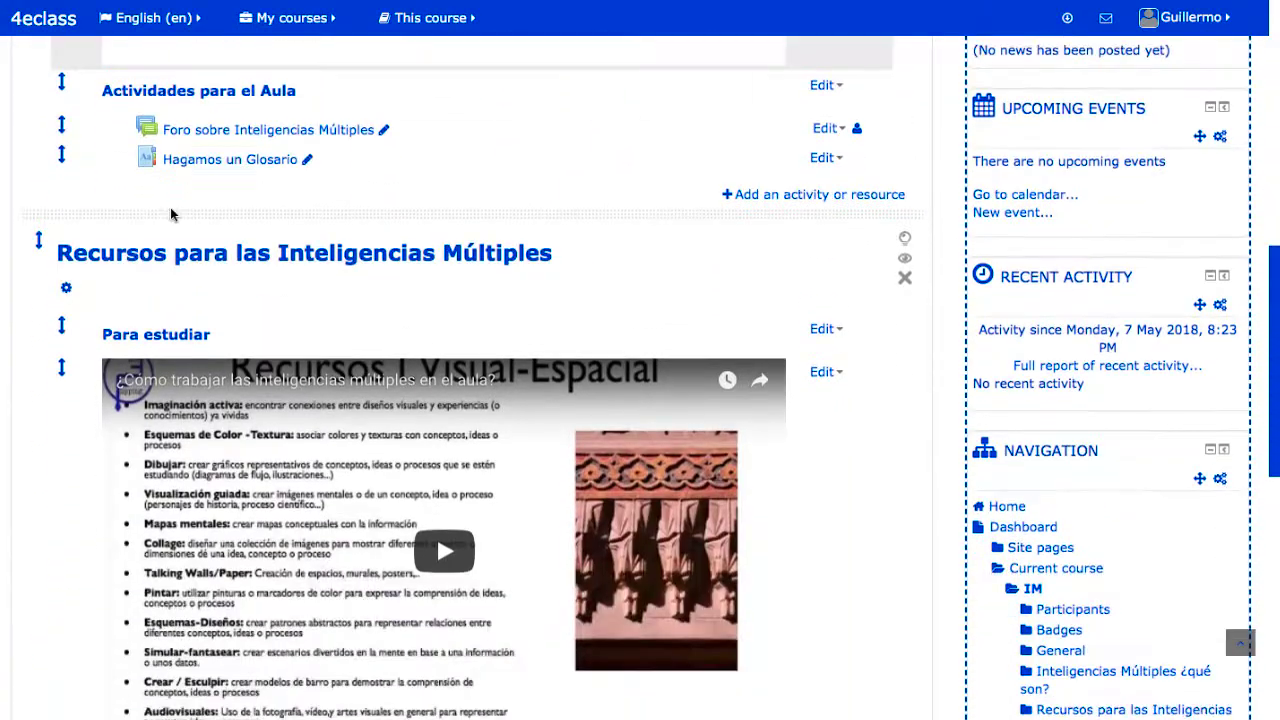
pyautogui.scroll(-5, 170, 214)
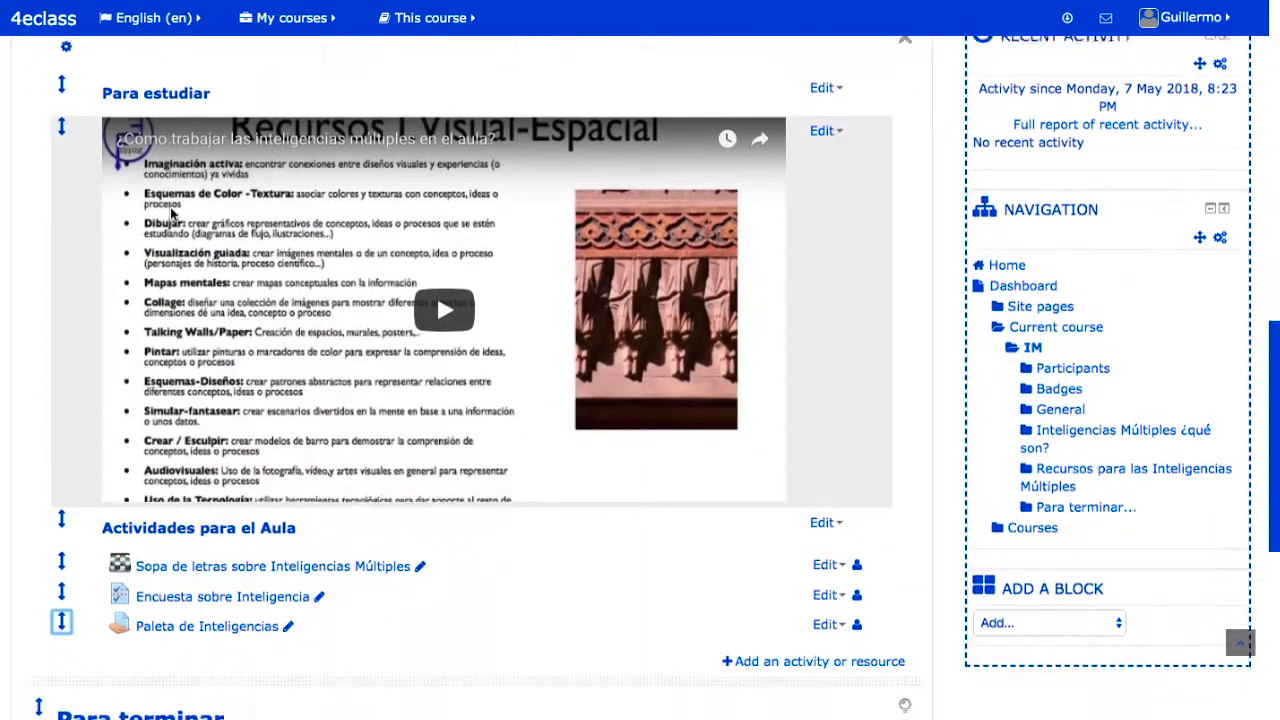
pyautogui.scroll(-1, 172, 213)
pyautogui.scroll(-1, 172, 215)
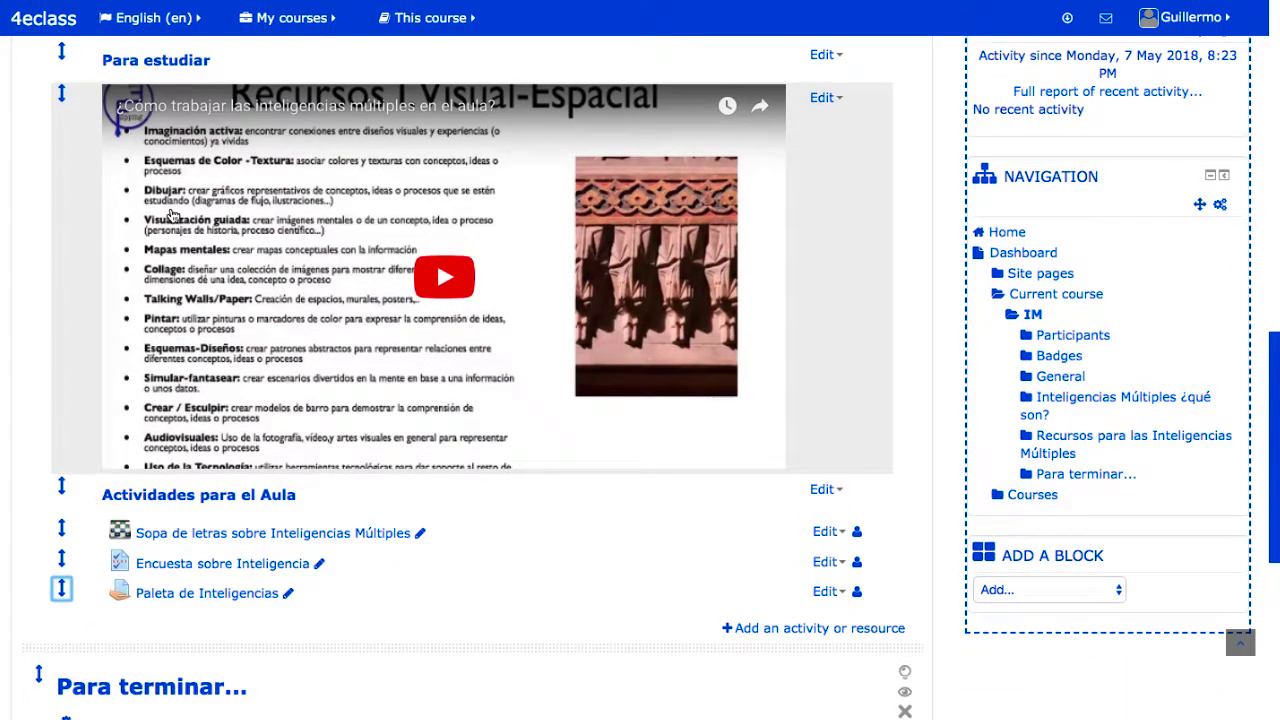
pyautogui.scroll(-2, 172, 215)
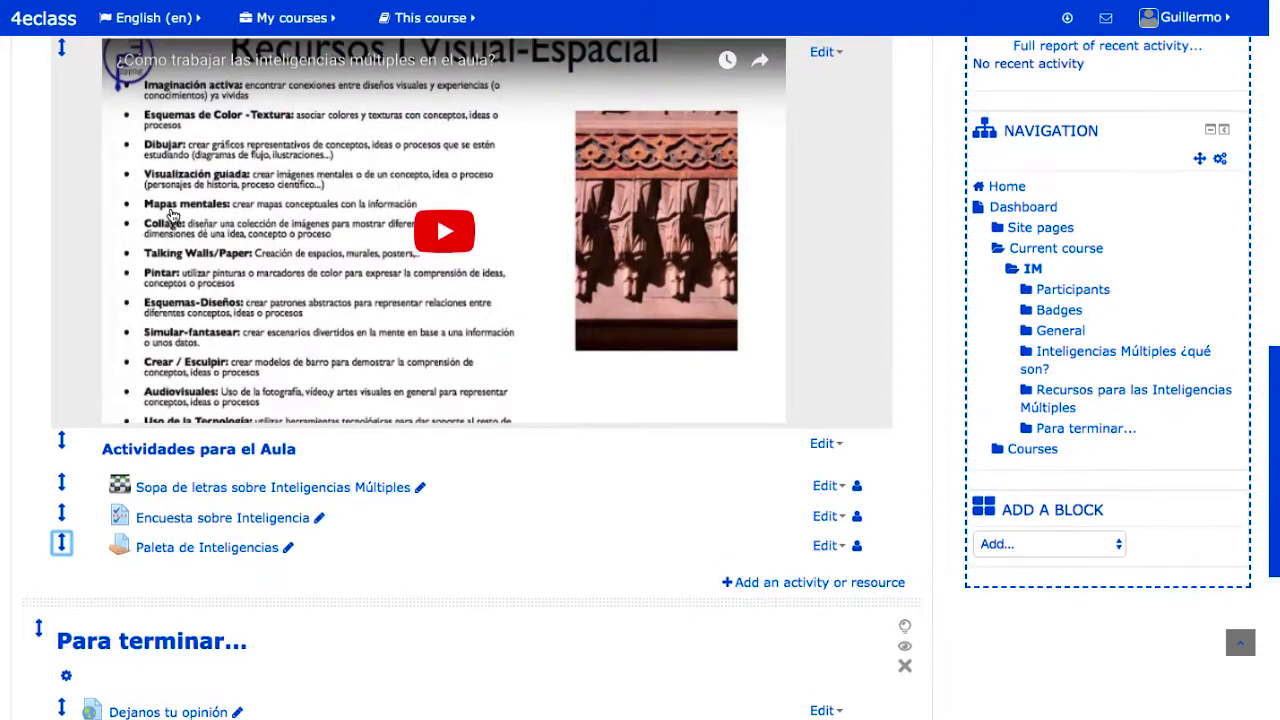
pyautogui.scroll(15, 172, 215)
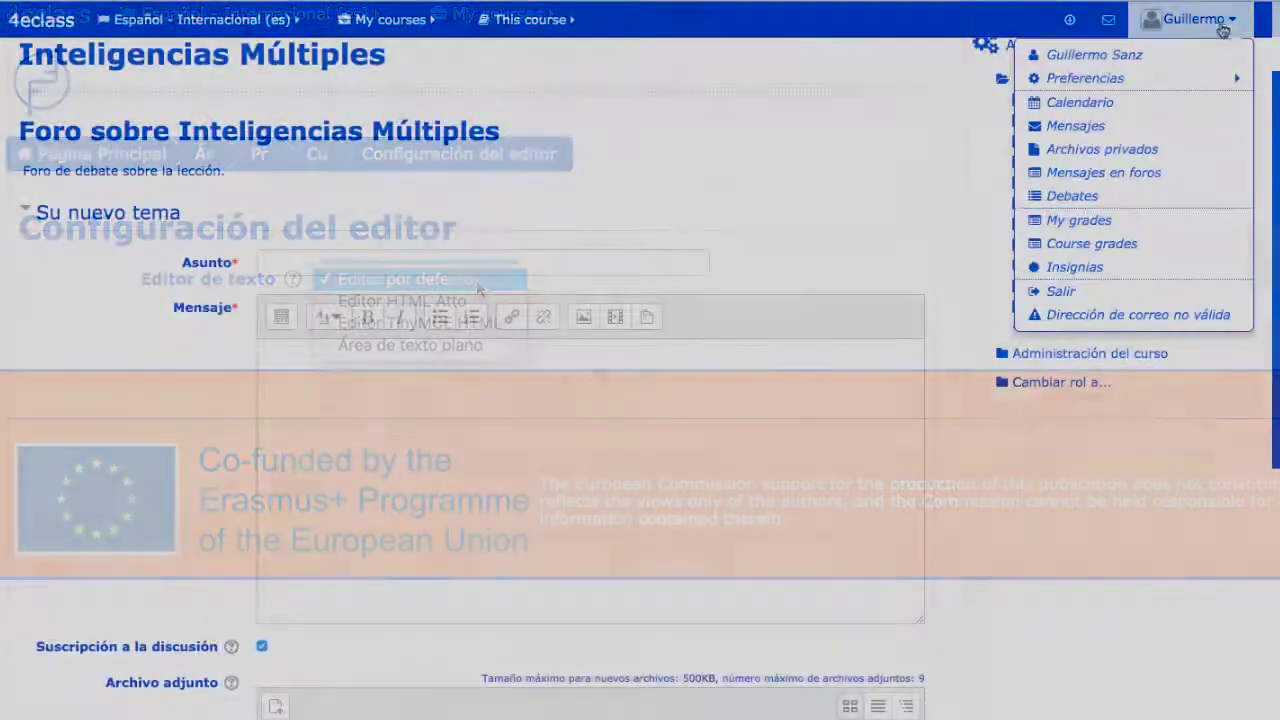
# - Go to Preferencias > Configuración del editor and view the text editor choices, left on Editor por defecto
pyautogui.moveTo(1124, 85)
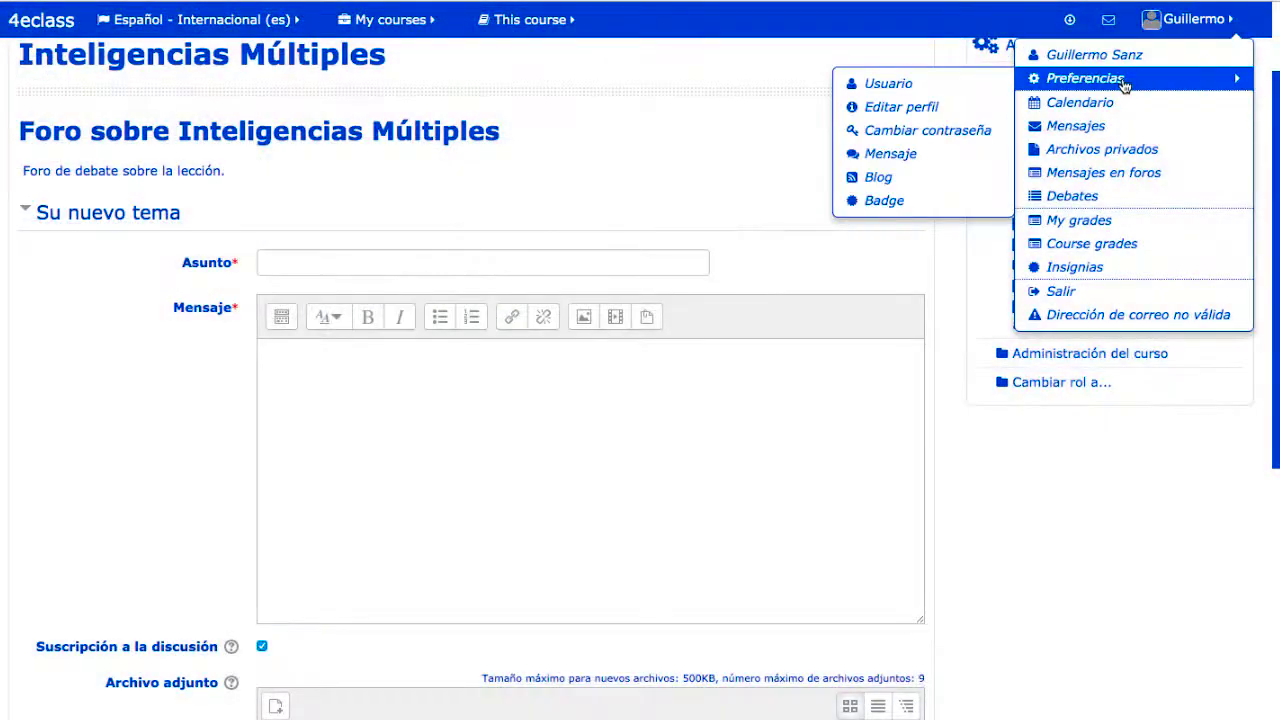
pyautogui.click(918, 86)
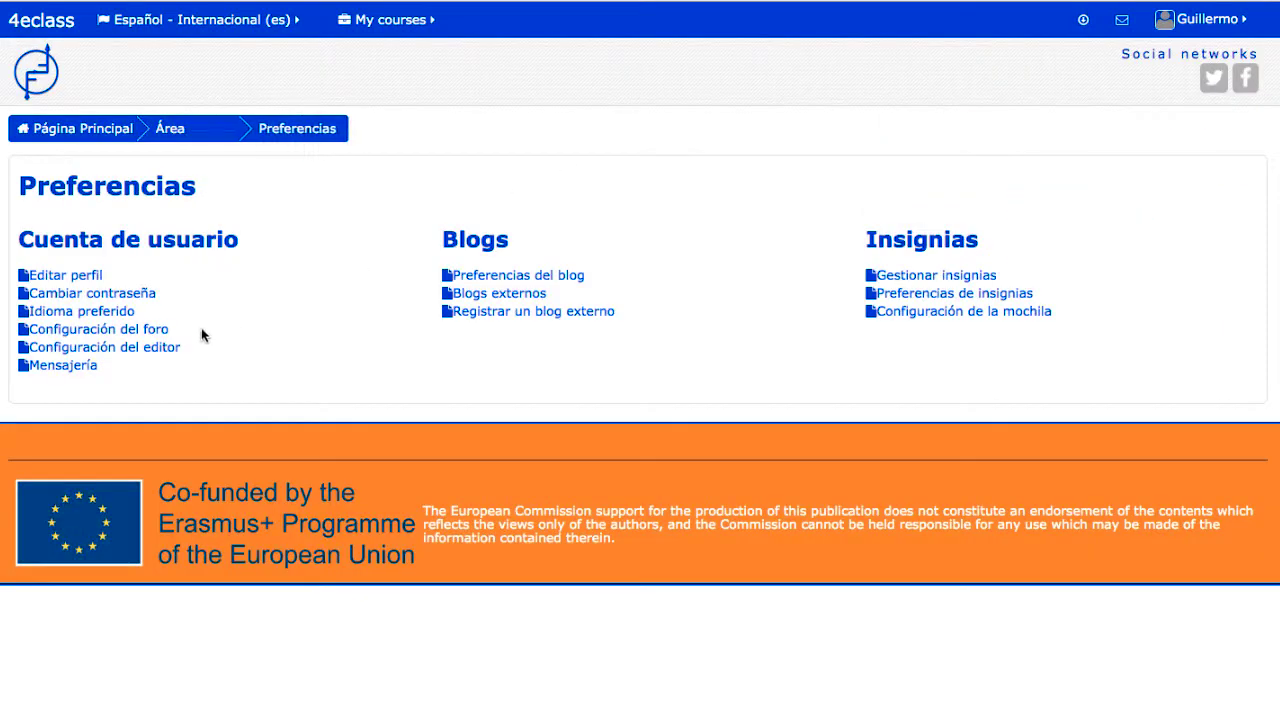
pyautogui.click(127, 351)
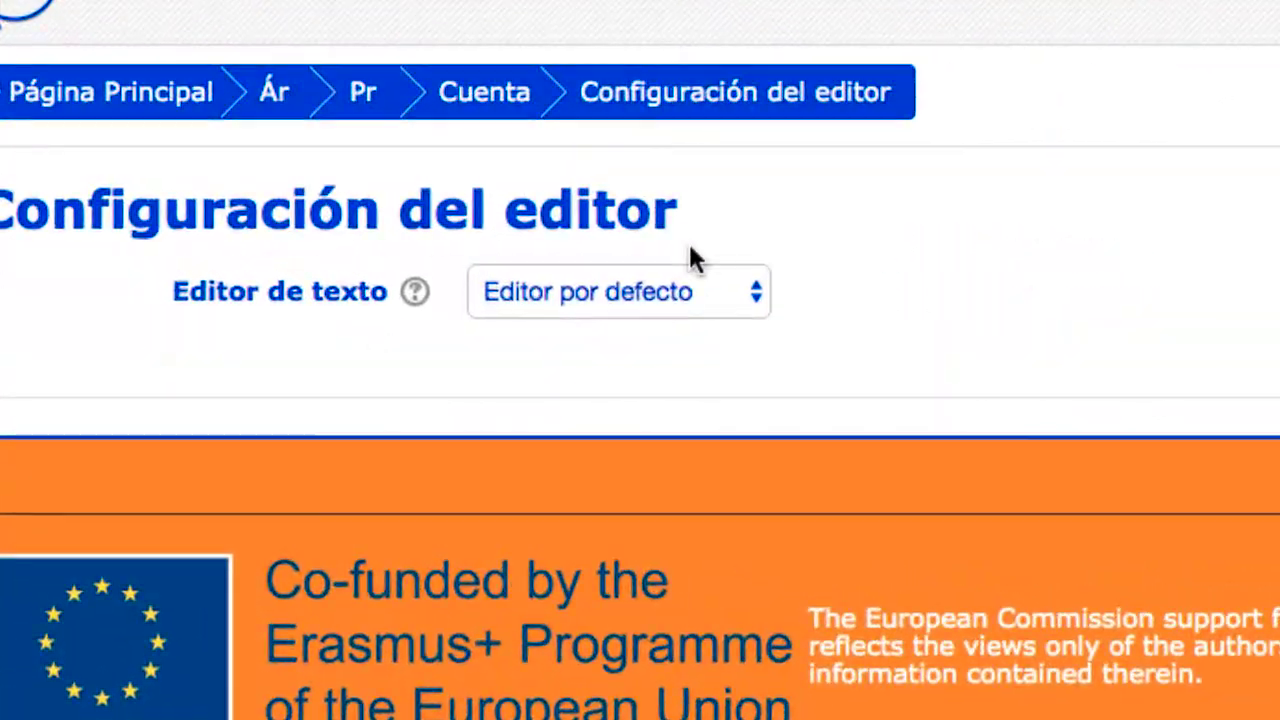
pyautogui.click(708, 298)
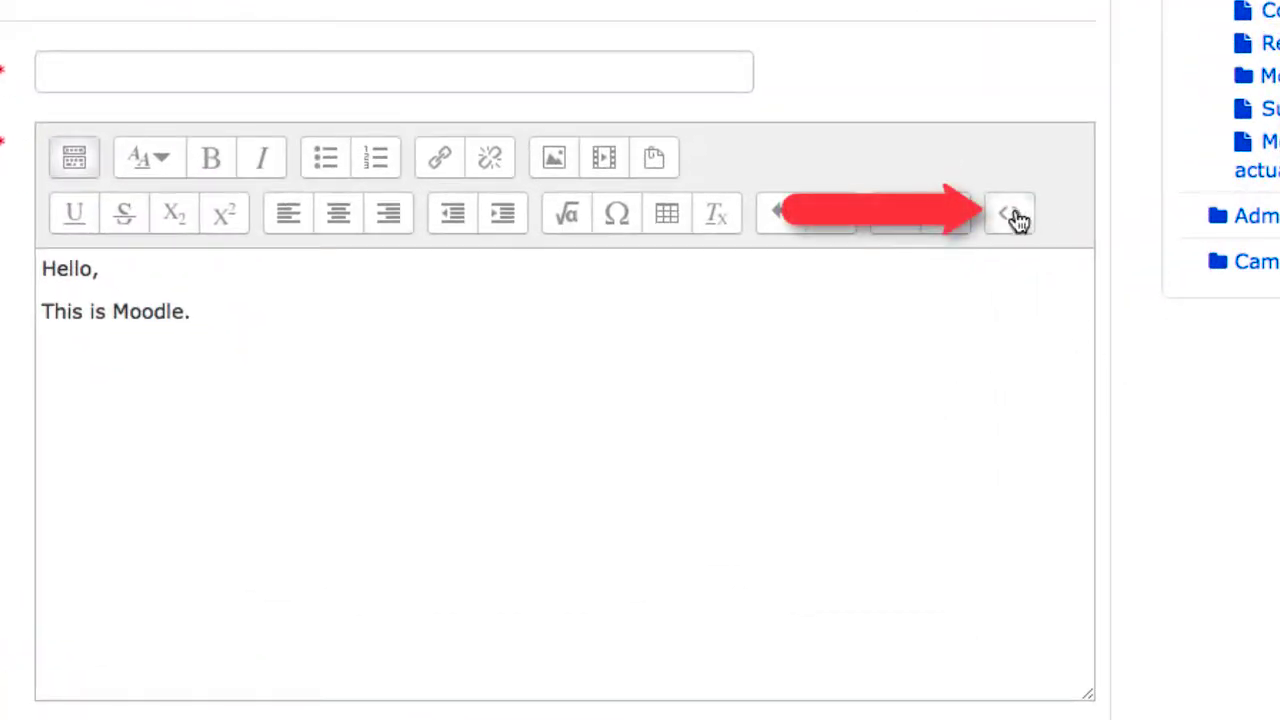
# - Show the message's HTML source with 'Hello,' and 'This is Moodle.' paragraphs, then switch back
pyautogui.click(1012, 216)
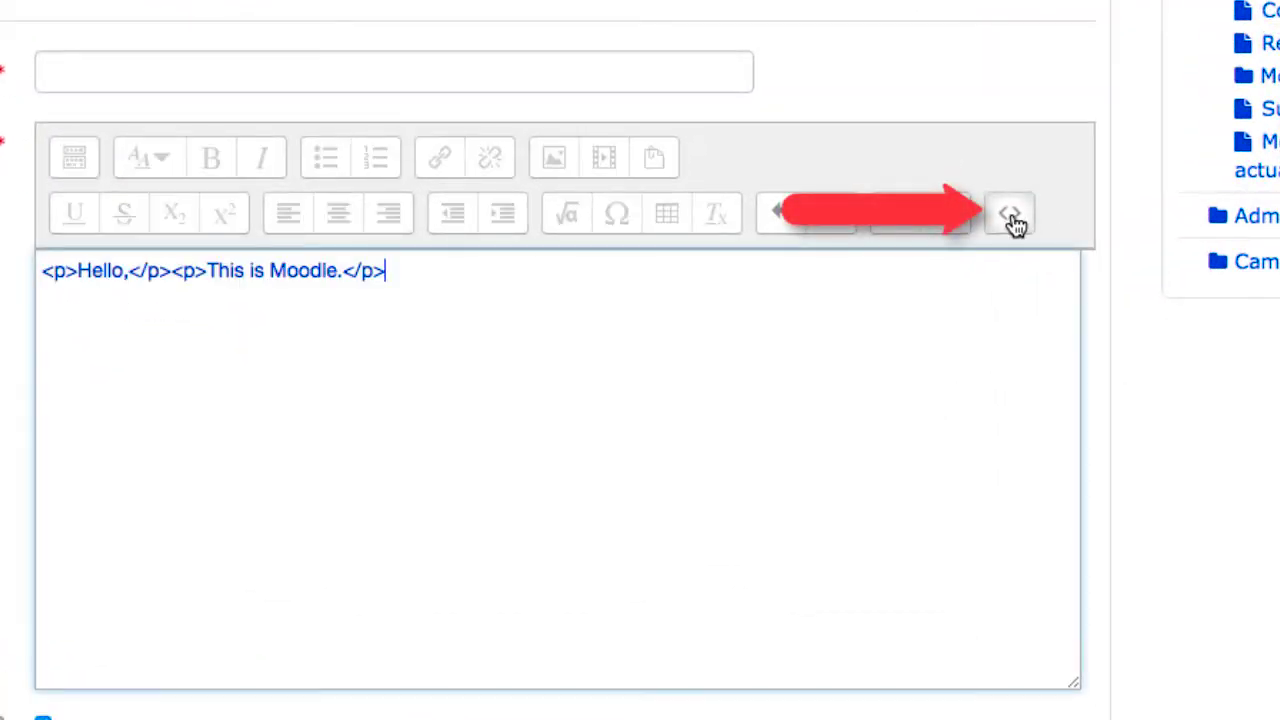
pyautogui.click(1012, 218)
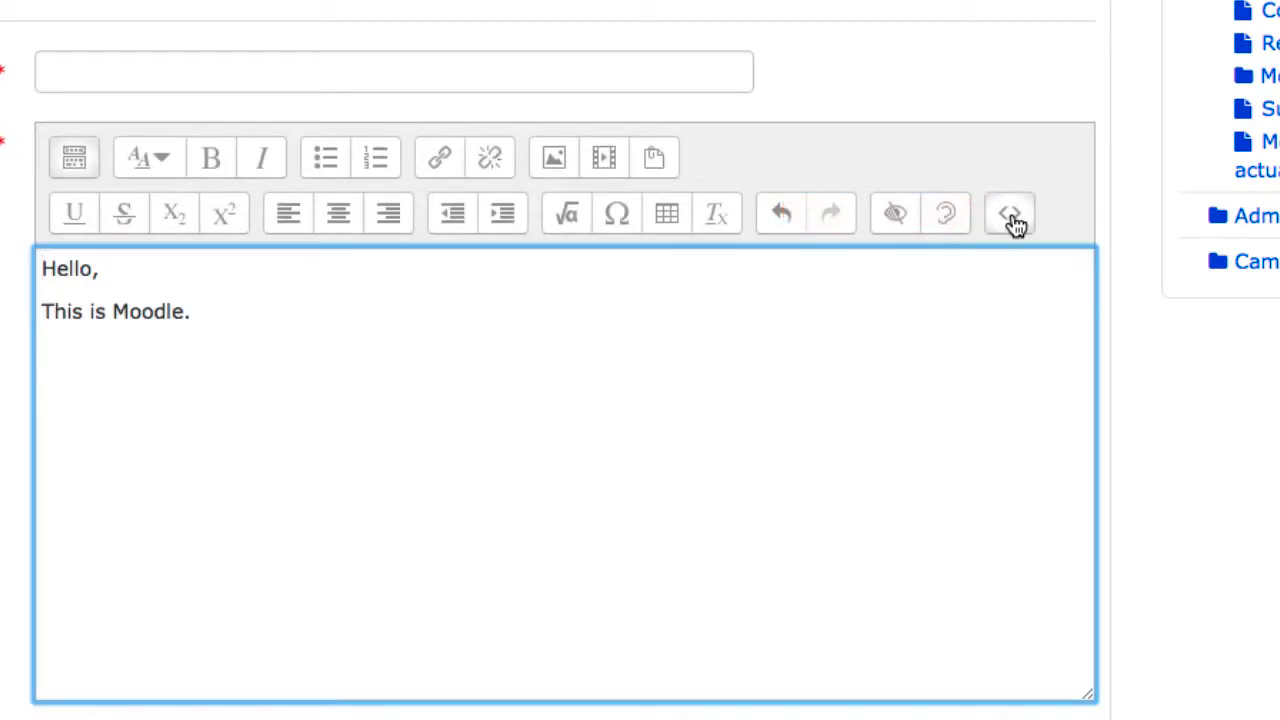